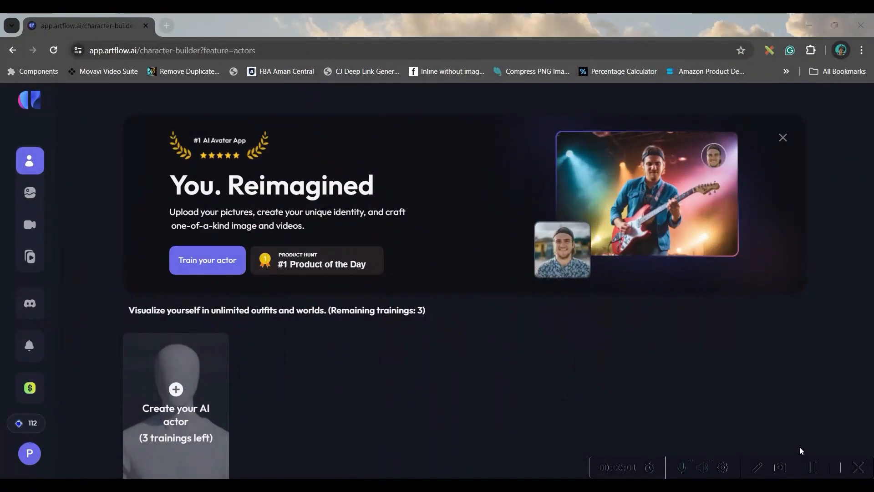
Step: Look through the sample images in Actor Builder and the existing creations in Image Studio
mouse_move(30, 454)
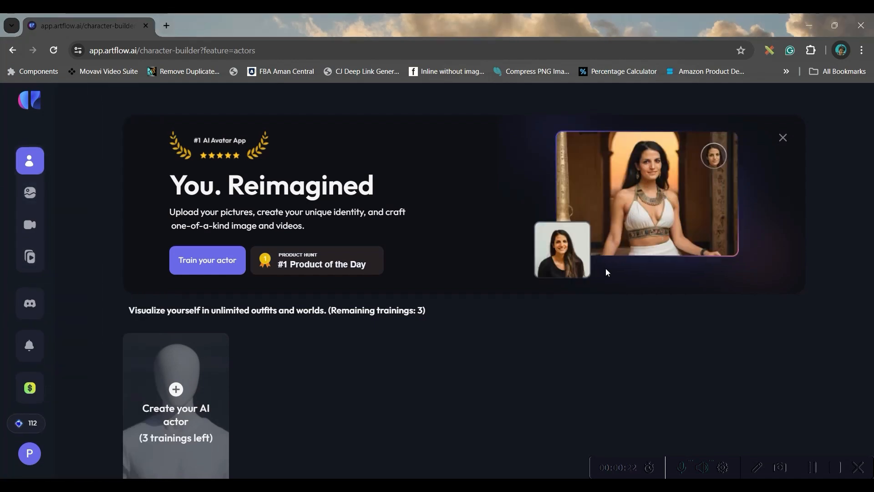
scroll(347, 380, "down", 10)
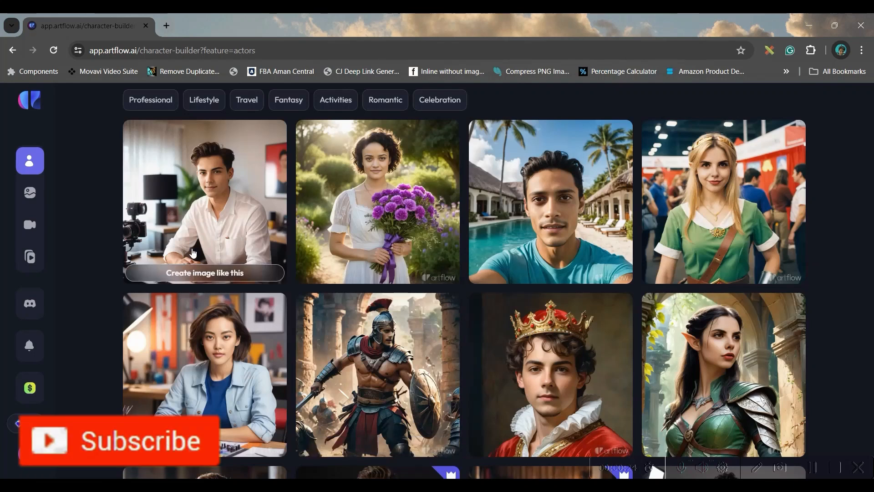
scroll(449, 455, "down", 4)
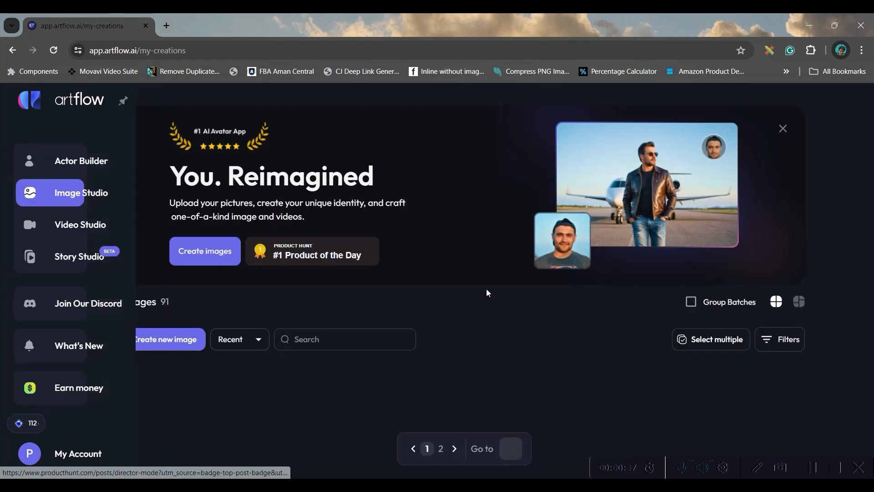
scroll(487, 293, "down", 7)
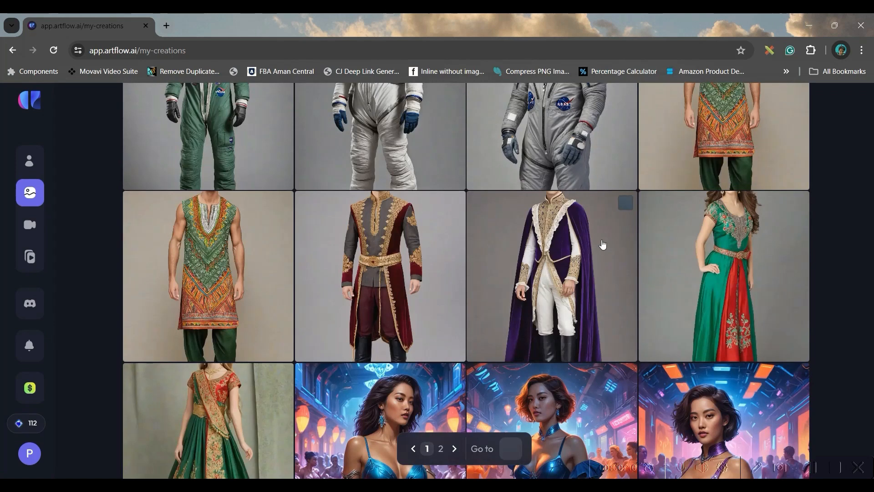
scroll(603, 245, "up", 6)
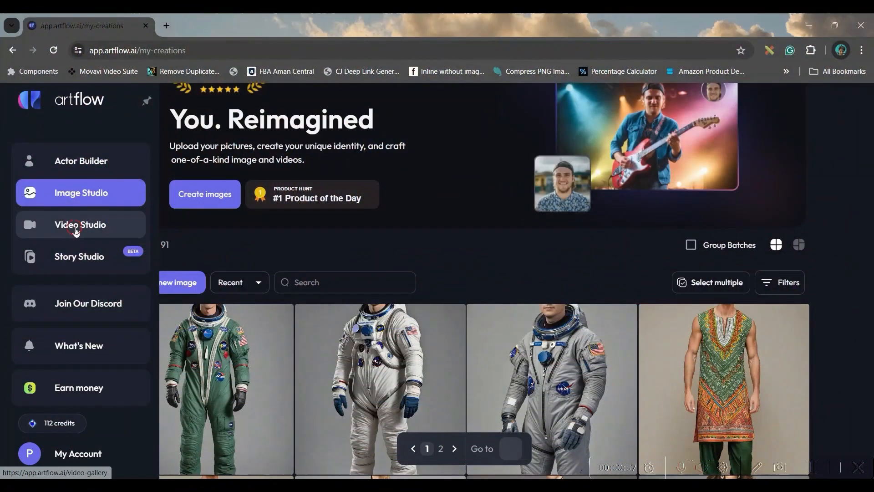
Step: Open Video Studio and look through the existing videos in the gallery
left_click(77, 232)
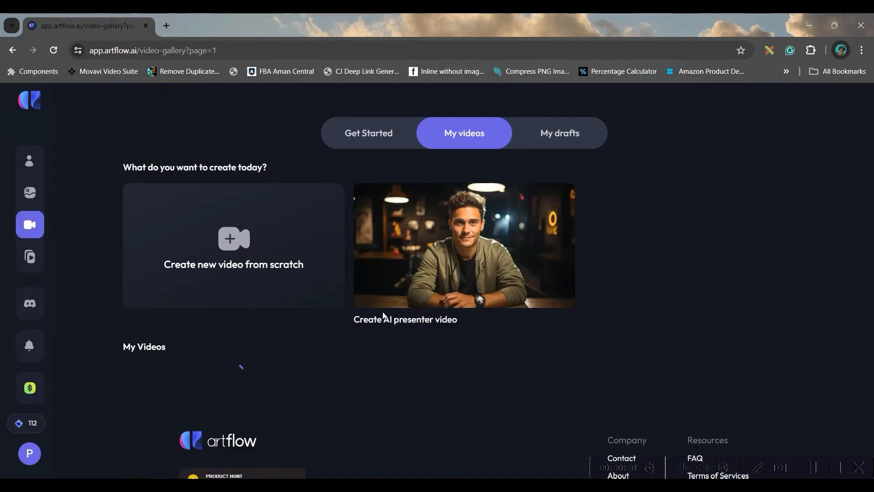
scroll(308, 306, "down", 4)
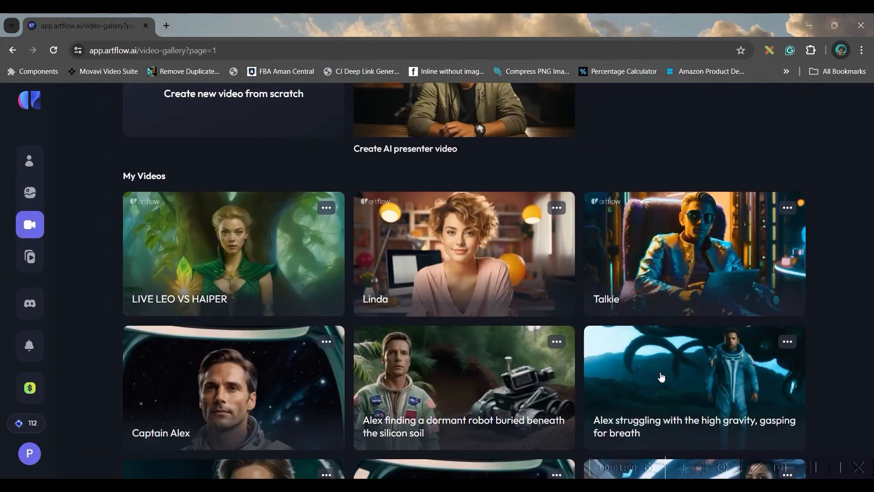
scroll(696, 378, "down", 4)
Step: Browse the sample stories in Story Studio and start a new story with the AI-assisted "Help me get a story" option
left_click(65, 261)
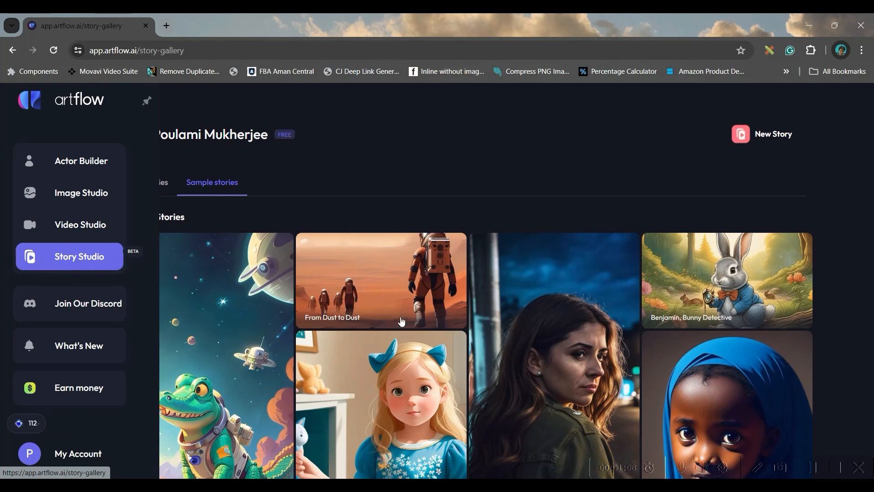
scroll(261, 395, "down", 4)
scroll(745, 308, "down", 4)
scroll(570, 276, "up", 8)
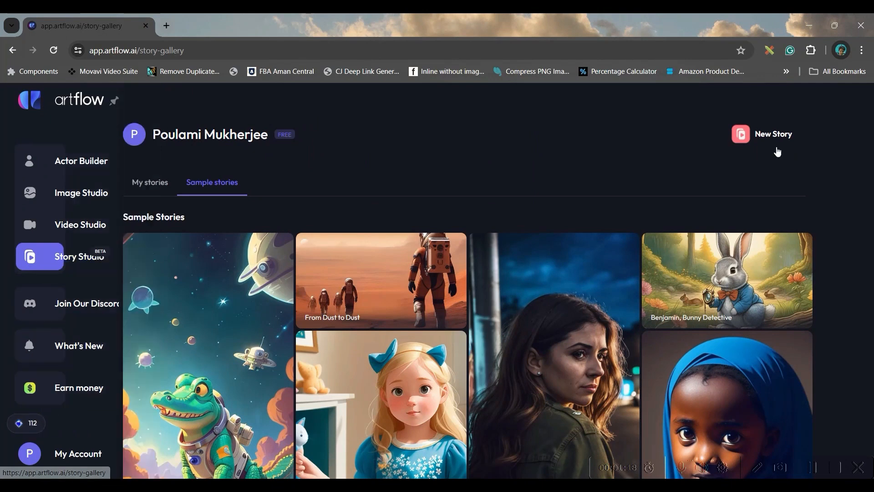
left_click(778, 137)
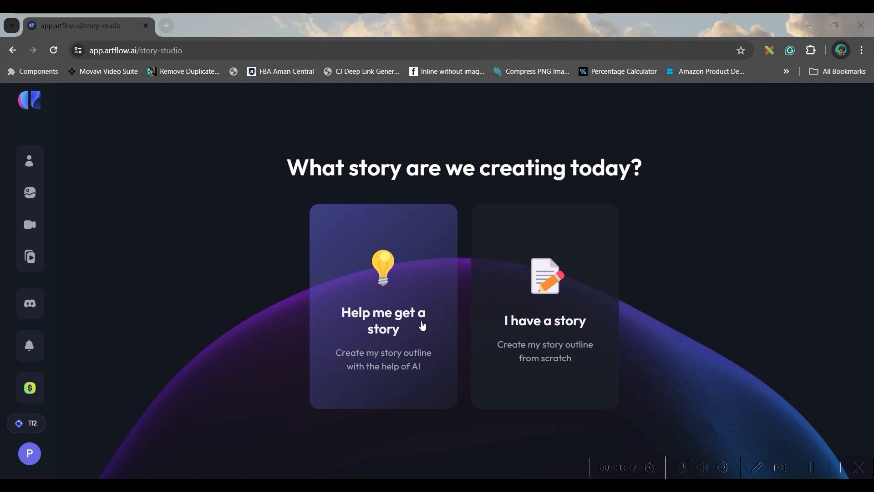
left_click(399, 318)
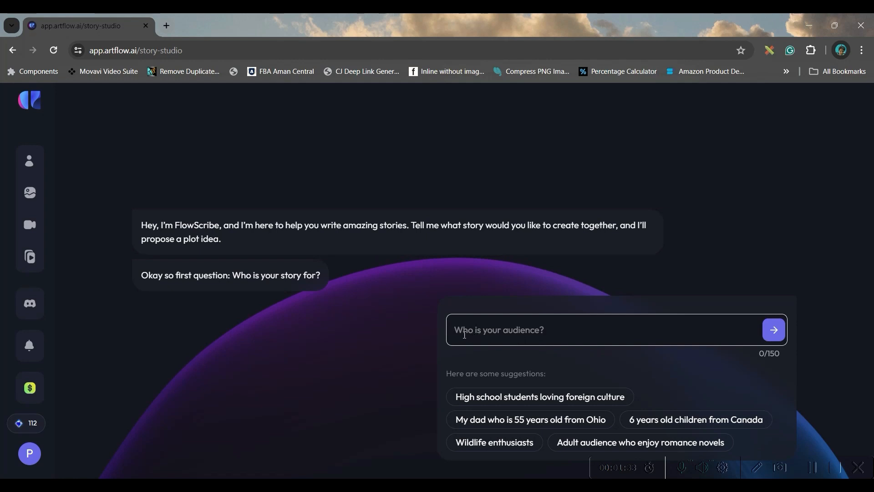
Step: Answer the audience question, enter "Any" as the story's goal and choose the Children's Story genre
left_click(556, 335)
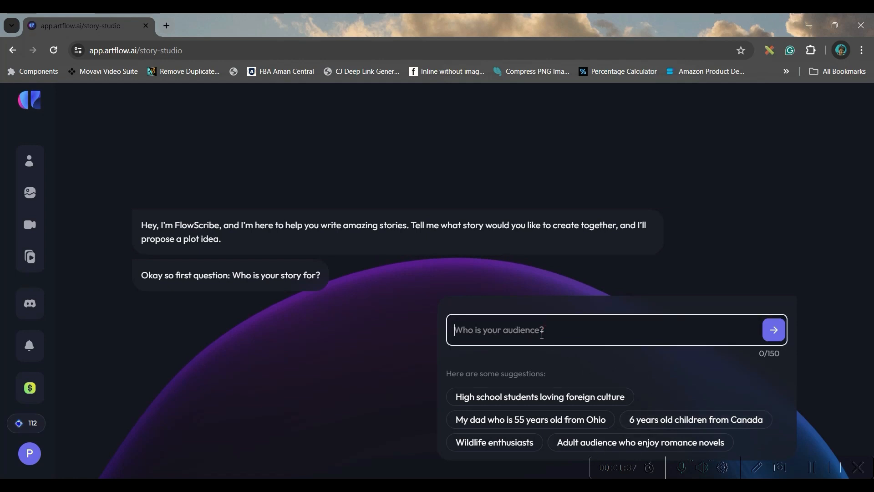
key("Return")
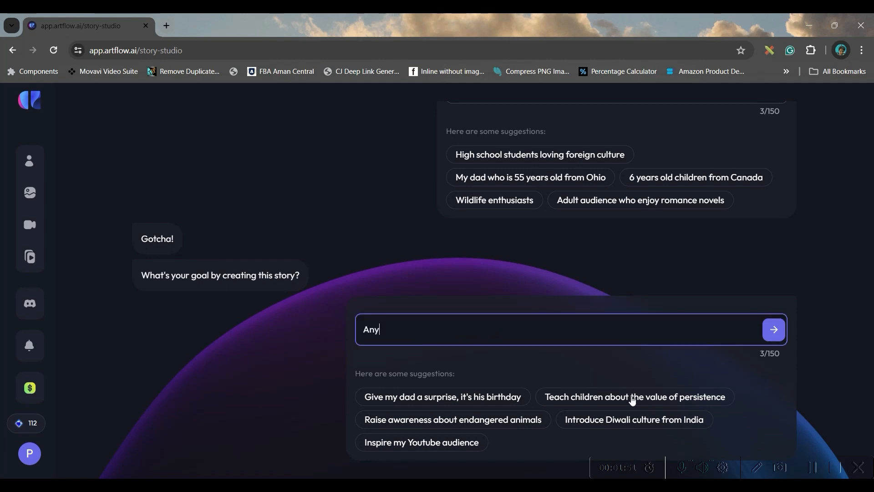
left_click(774, 330)
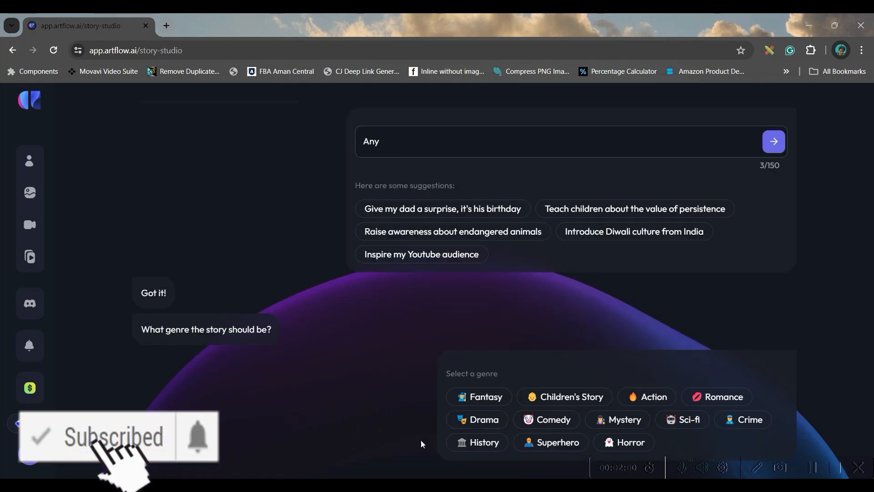
left_click(580, 396)
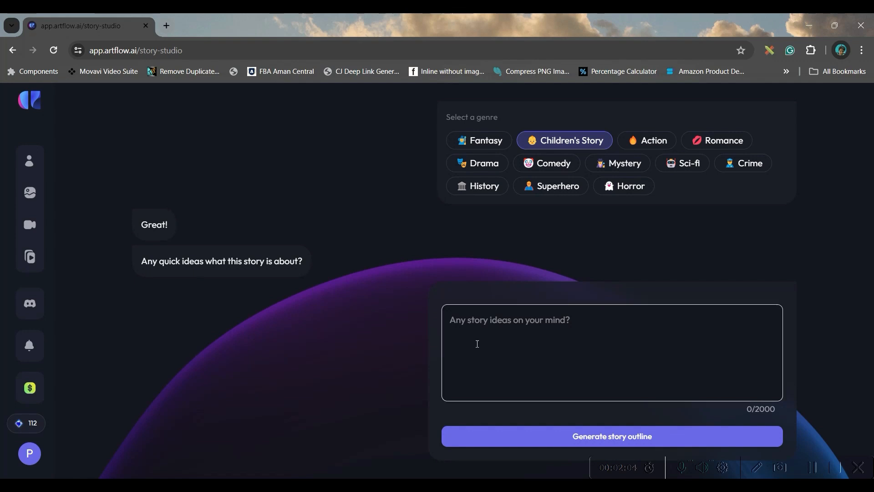
Step: Search Google for "jungle book movie" and copy the image title "The Jungle Book (2016) | Disney Movies" for the story idea
left_click(483, 325)
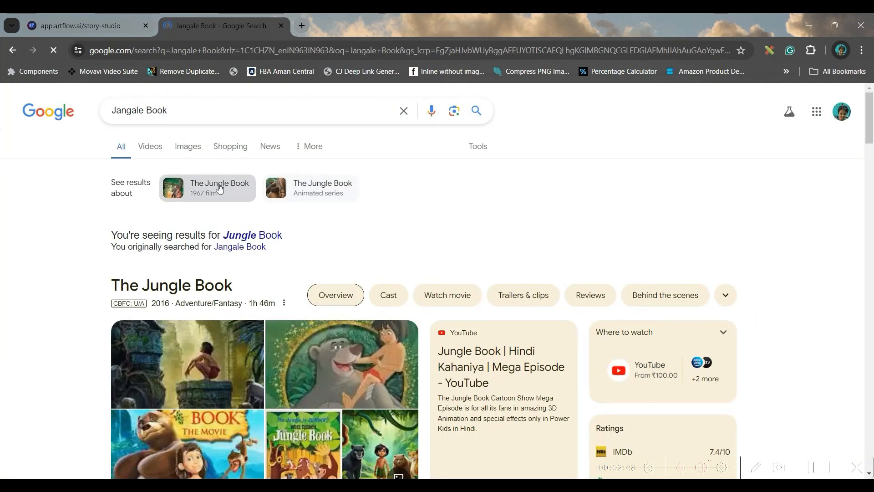
scroll(347, 410, "down", 5)
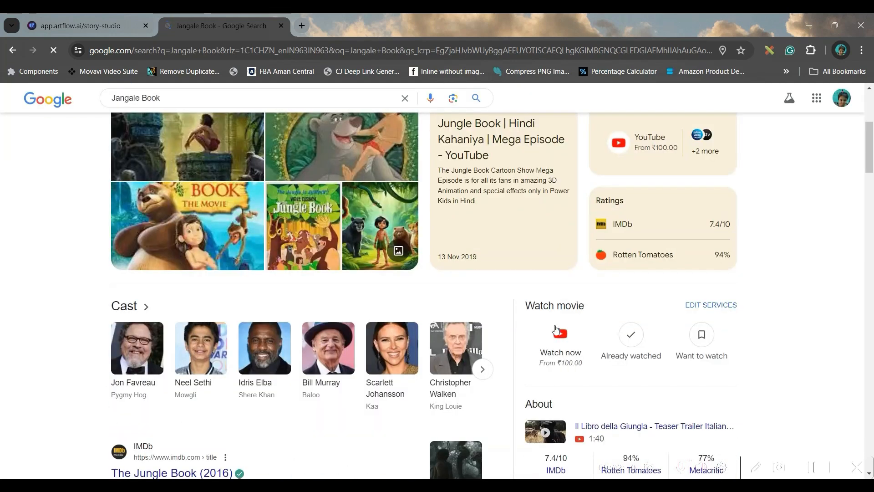
scroll(203, 364, "down", 7)
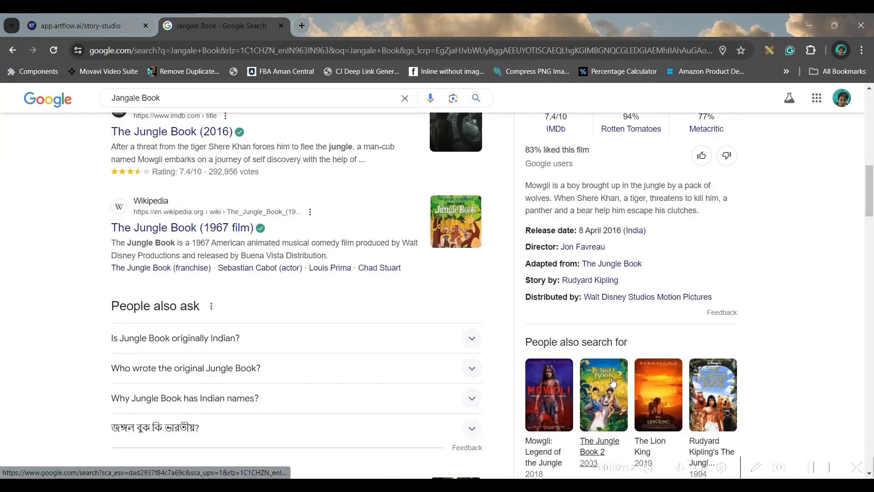
scroll(615, 398, "down", 4)
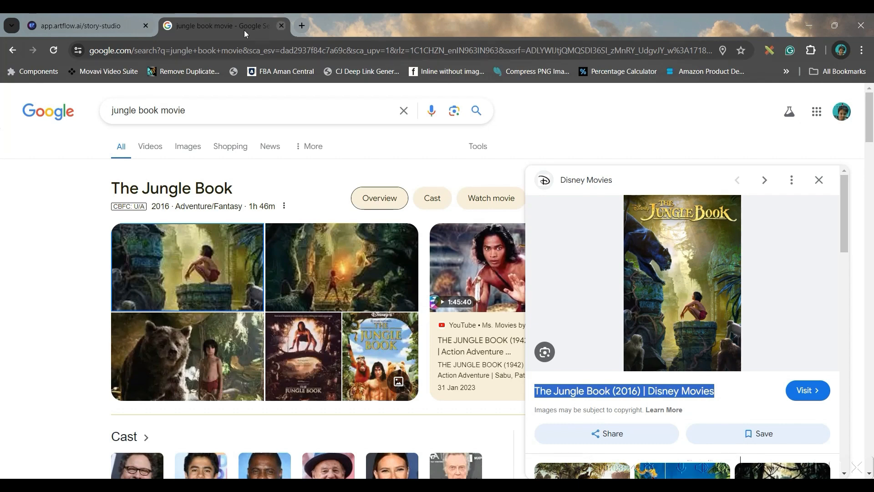
Step: Back in Artflow, enter "The Jungle Book (2016) Disney Movies" as the story idea and generate the story outline
left_click(53, 21)
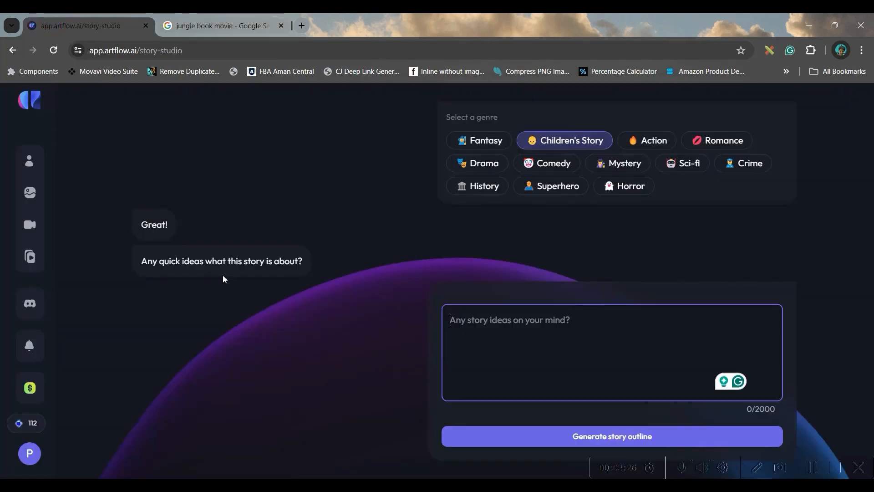
type("The Jungle Book (2016) | Disney Movies")
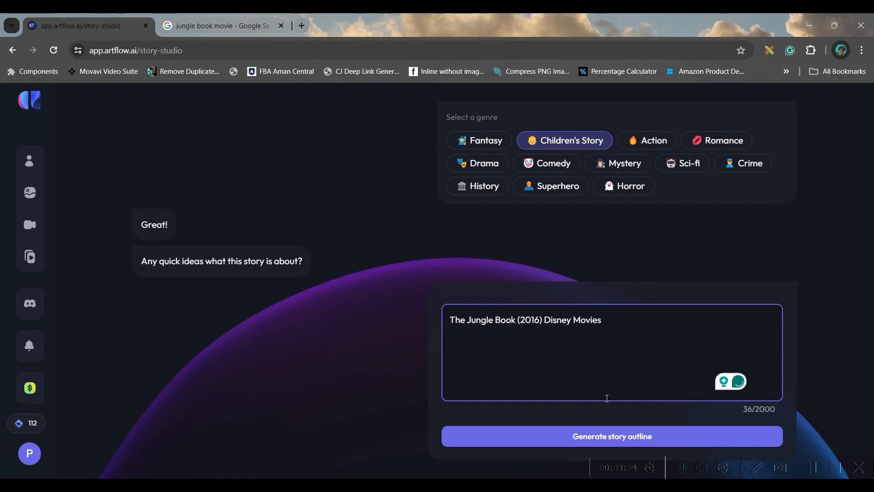
left_click(617, 437)
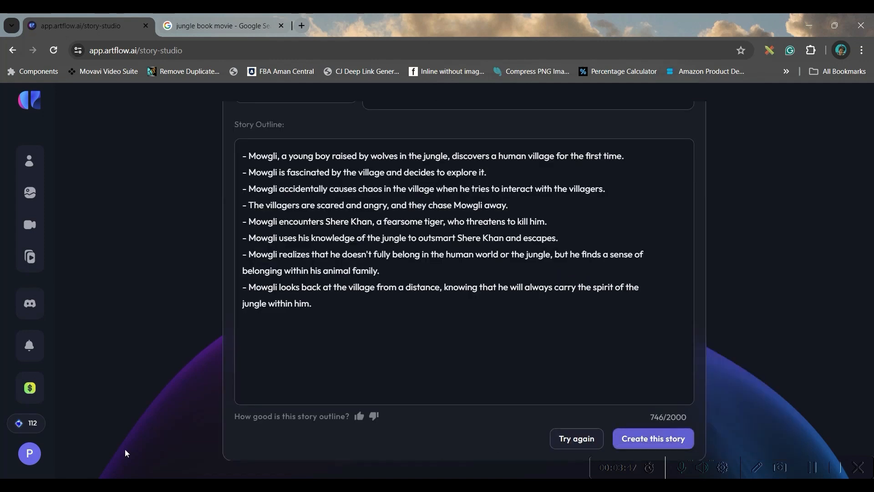
Step: Review the generated genre, characters and story outline, and create the story from it
scroll(398, 304, "up", 5)
scroll(399, 304, "down", 2)
scroll(398, 304, "down", 2)
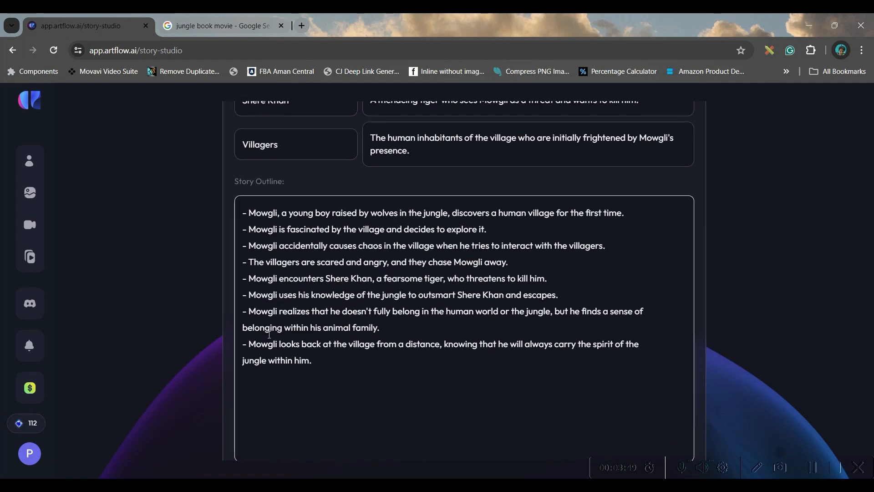
scroll(286, 262, "up", 4)
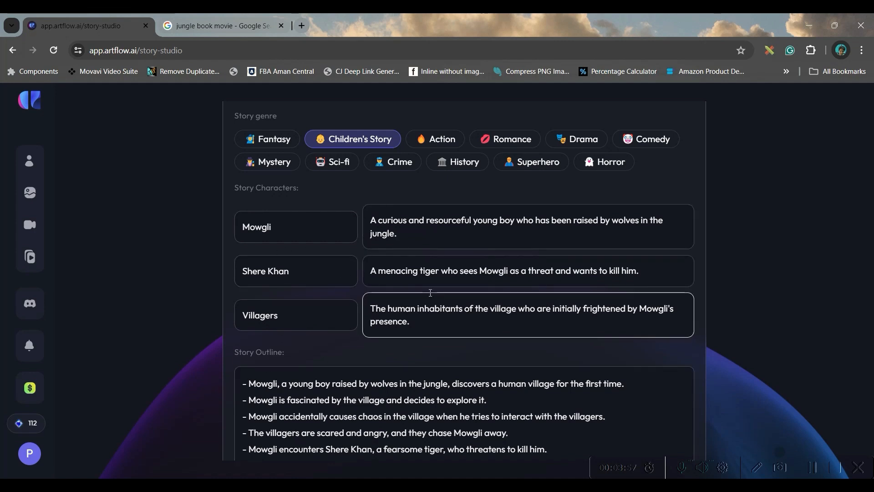
scroll(447, 338, "down", 4)
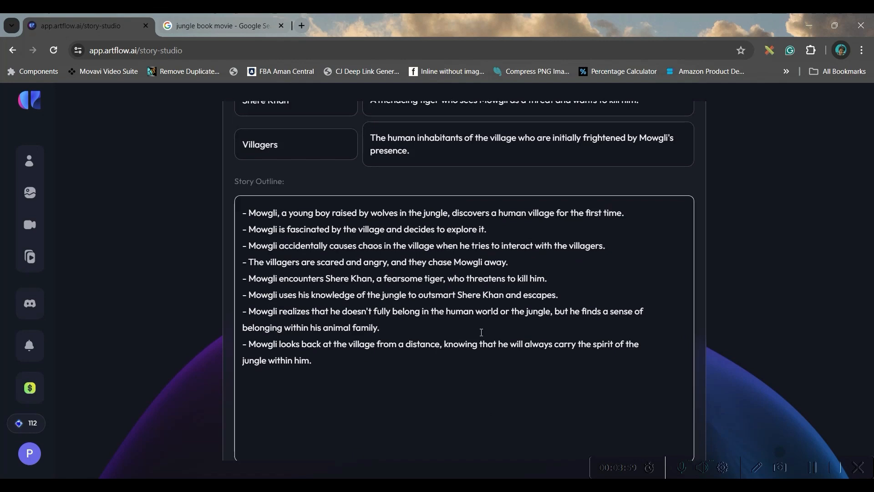
scroll(651, 409, "down", 1)
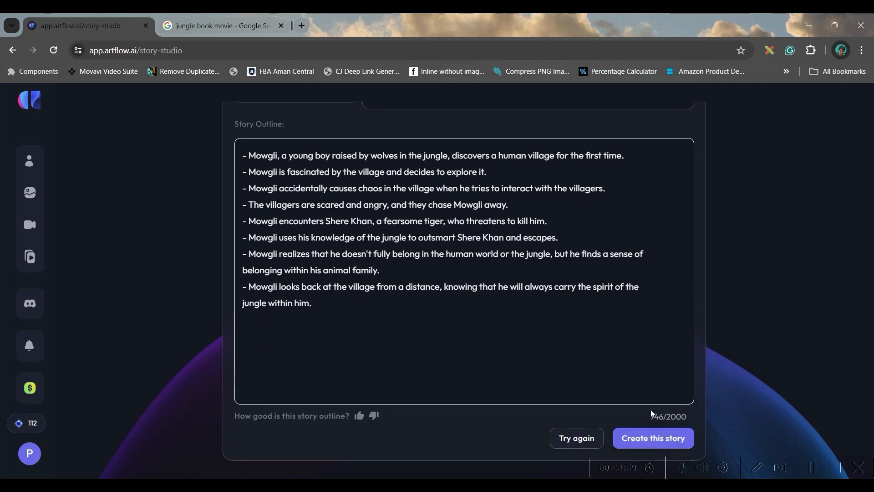
left_click(657, 441)
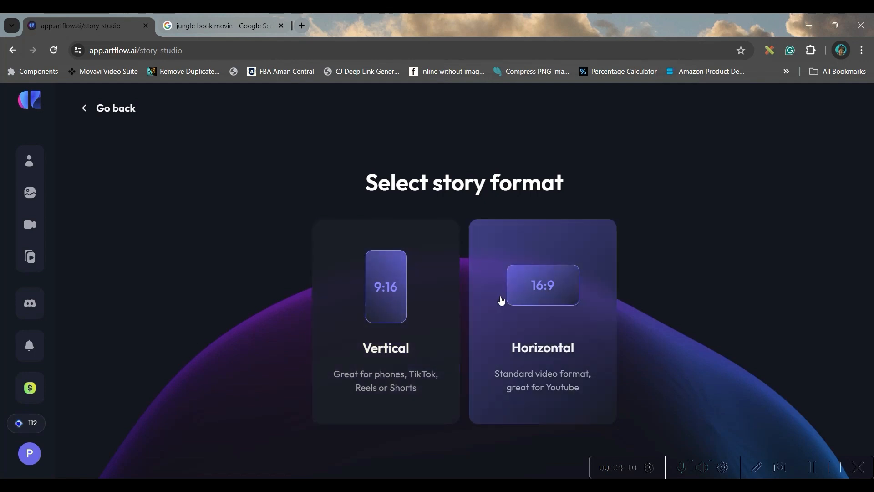
Step: Set the story format to Horizontal 16:9 and the visual style to 3D Cartoon, continuing to the Character Creator
left_click(556, 295)
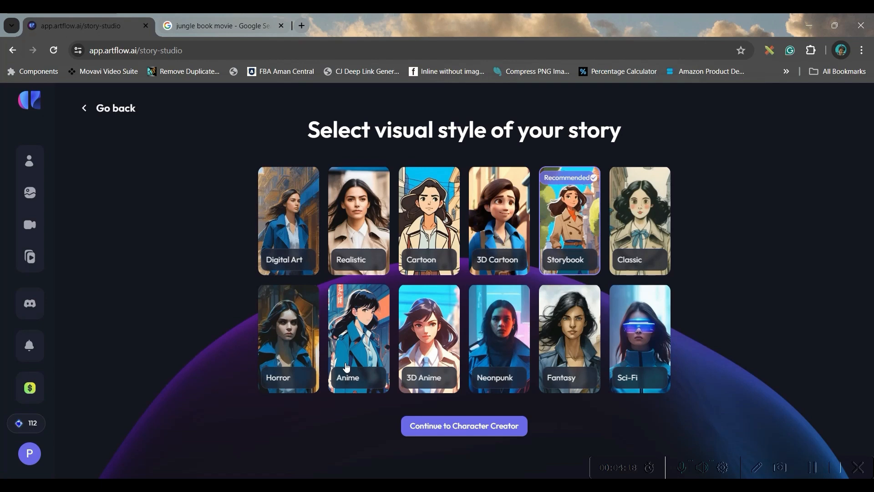
left_click(496, 232)
left_click(460, 428)
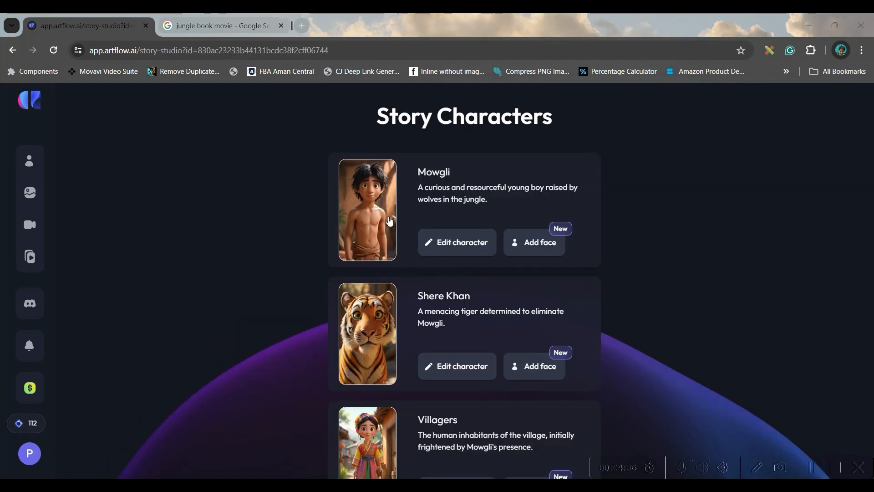
Step: Look through the story characters and the public actors offered as a consistent face for Mowgli
scroll(383, 273, "down", 3)
scroll(386, 401, "up", 3)
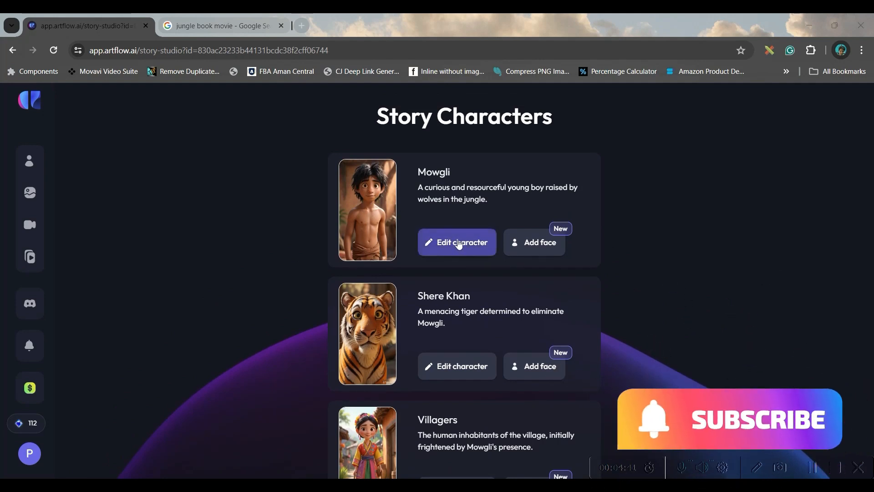
left_click(538, 244)
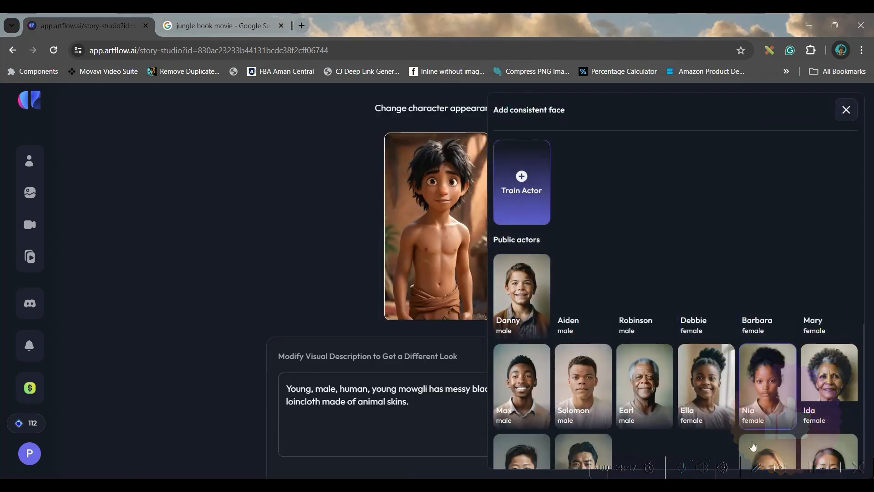
scroll(716, 401, "down", 4)
scroll(531, 204, "up", 4)
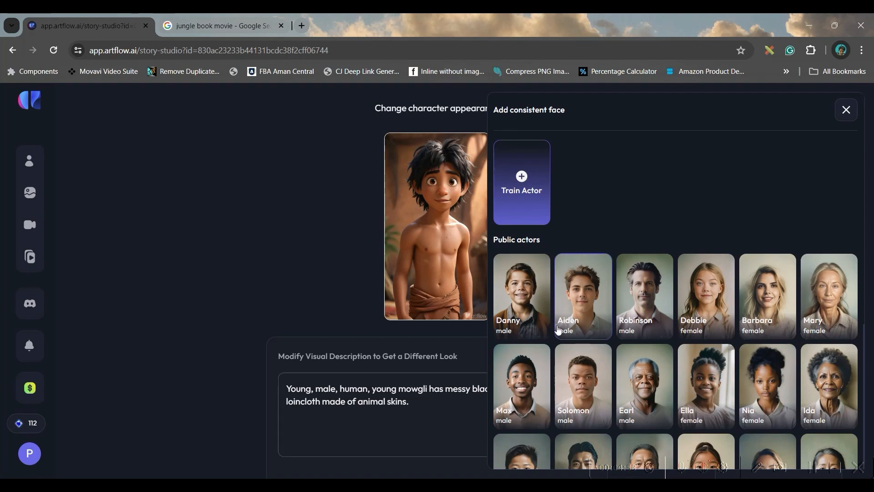
scroll(717, 380, "down", 2)
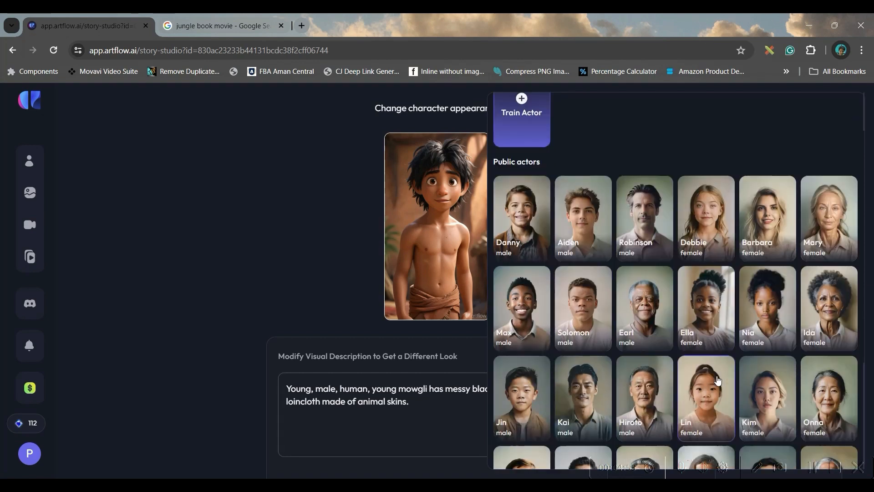
scroll(717, 380, "down", 1)
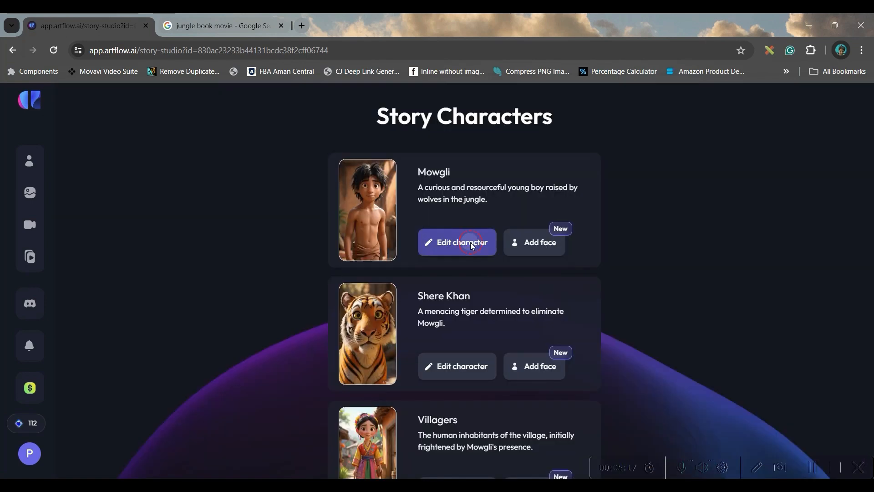
Step: Confirm Mowgli's current character image unchanged and continue from the story characters to the storyboard
left_click(454, 241)
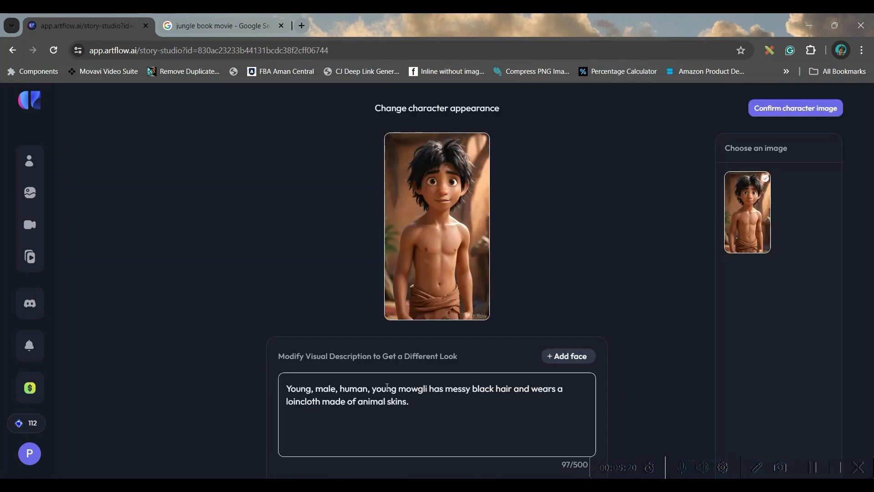
left_click(806, 109)
scroll(587, 413, "down", 2)
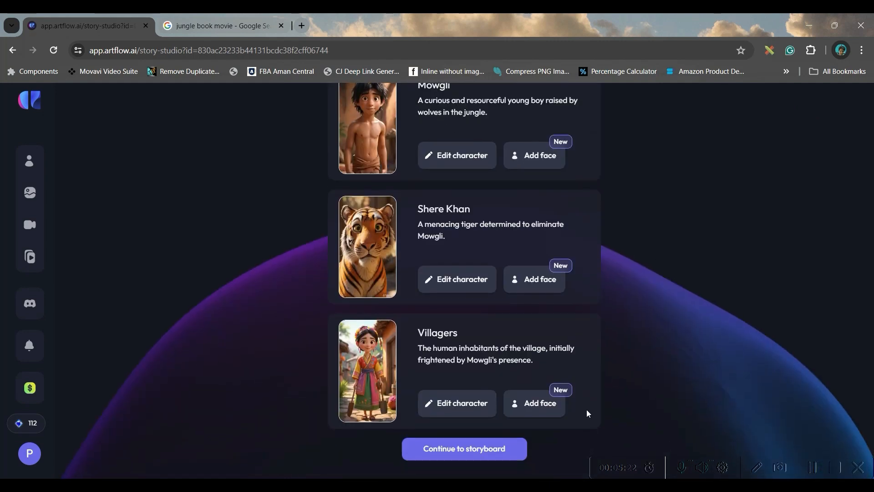
left_click(509, 453)
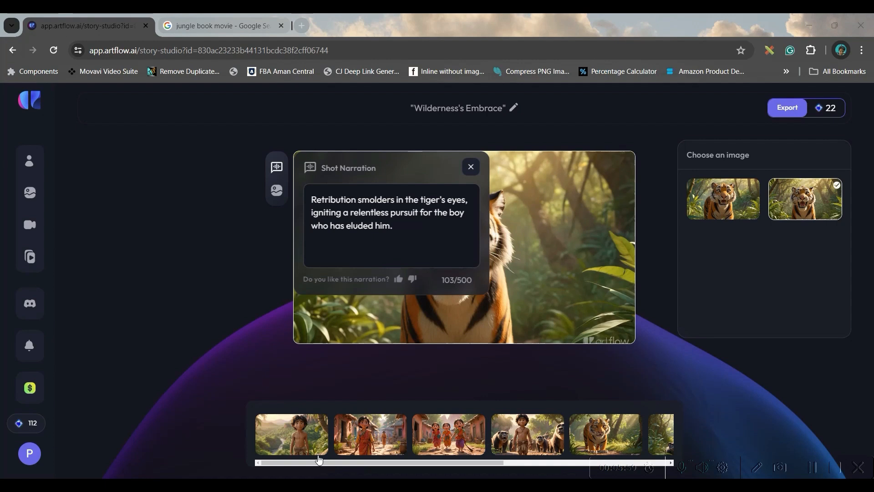
Step: Compare the two images offered for the first shot, keeping the one of Mowgli with the river behind him
left_click(295, 433)
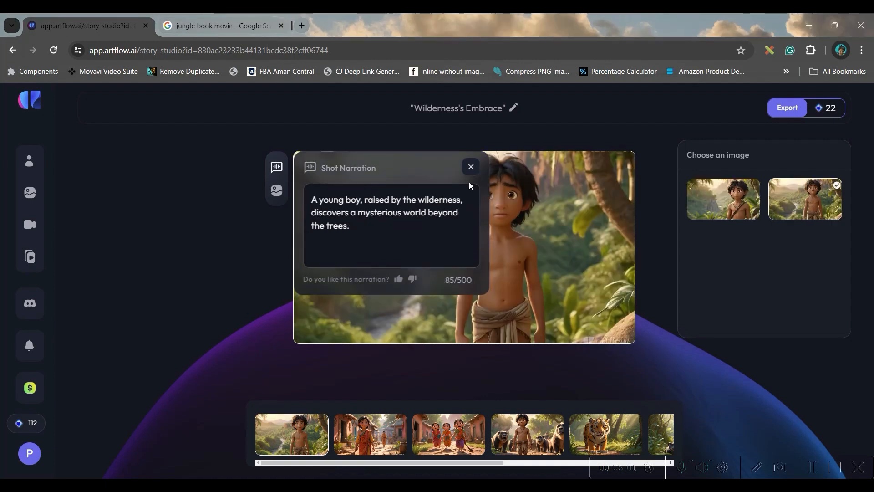
left_click(470, 168)
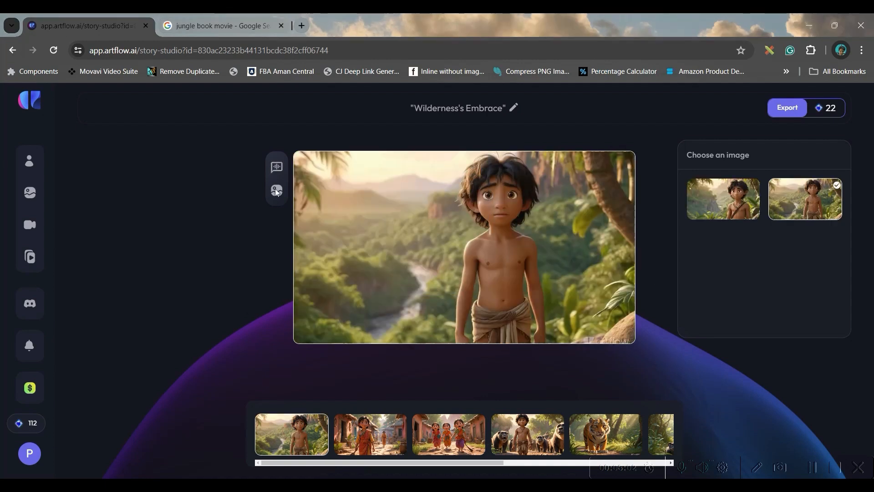
left_click(820, 204)
left_click(742, 203)
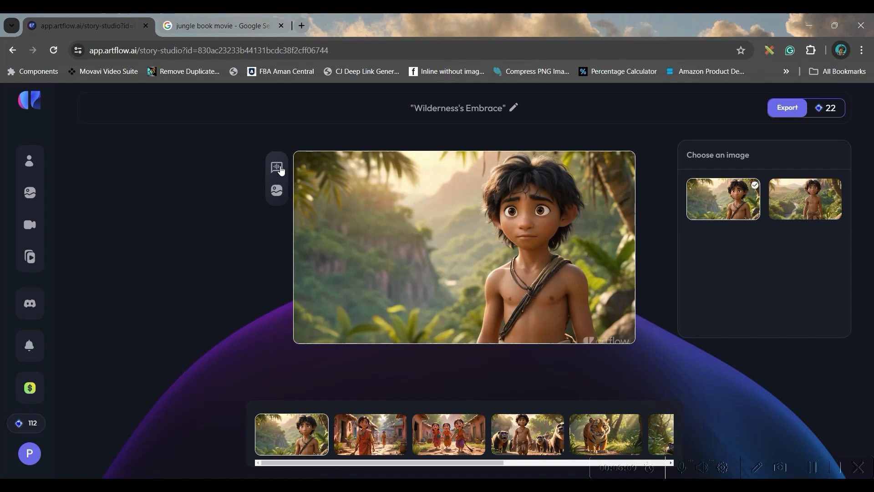
left_click(800, 209)
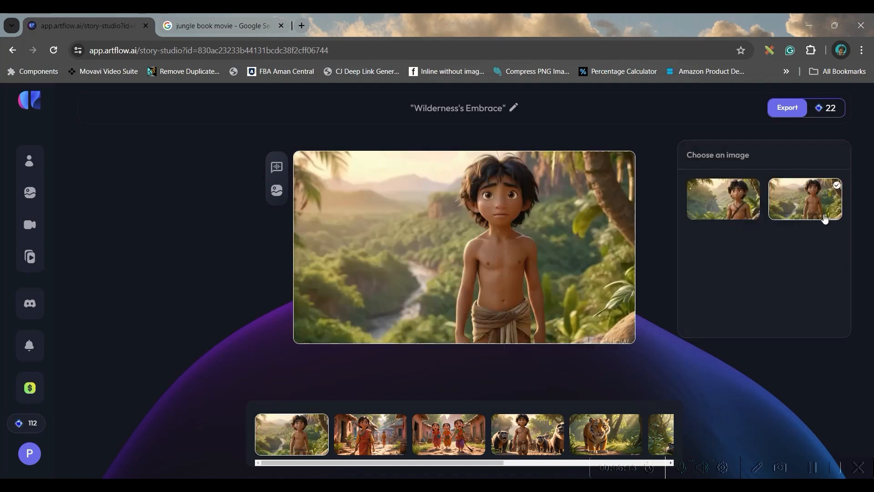
Step: Compare the second shot's two village images, keeping the one with the woman in front, and look over the remaining shots
left_click(359, 425)
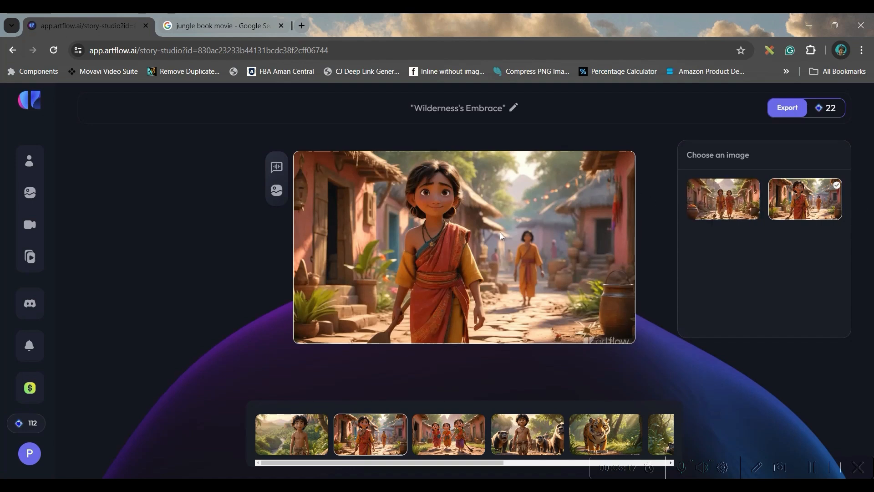
left_click(733, 202)
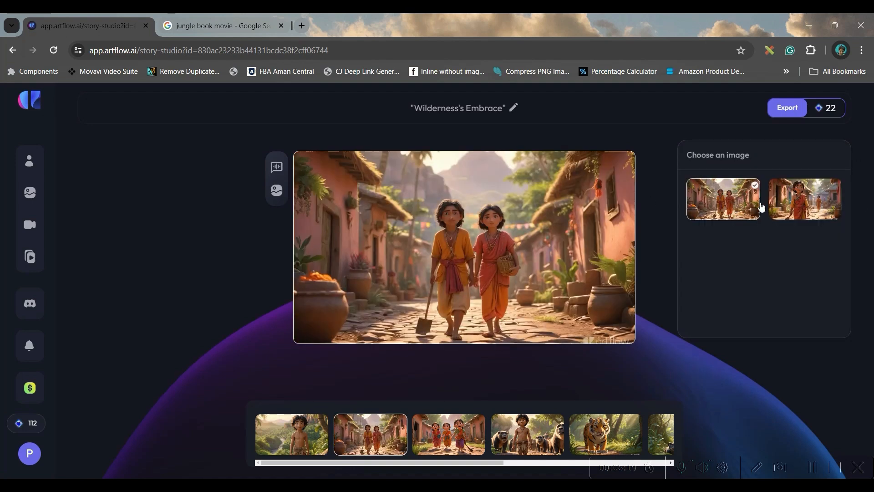
left_click(825, 201)
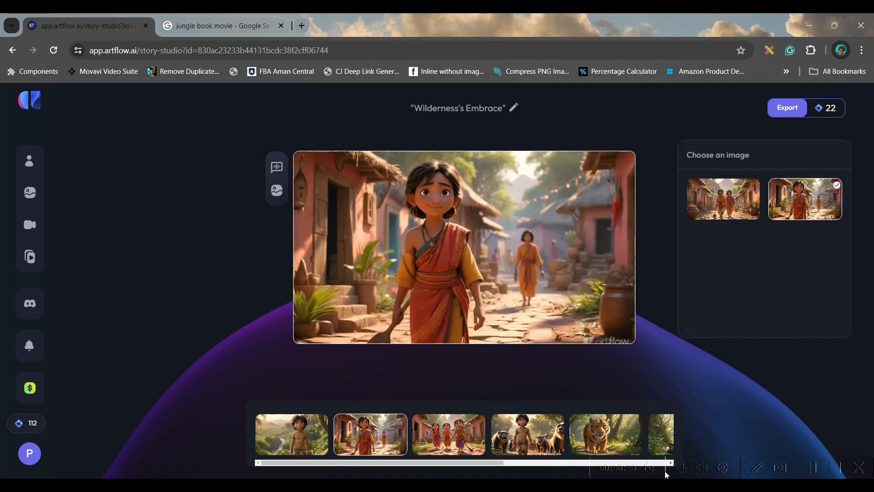
left_click_drag(496, 464, 659, 463)
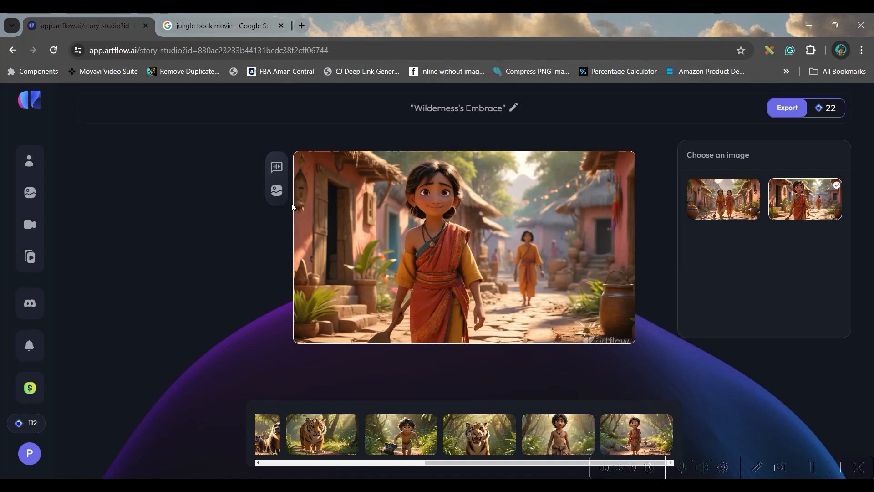
Step: Examine the second shot's narration, then its character, activity and background prompts and the credit cost of regenerating the image
left_click(277, 169)
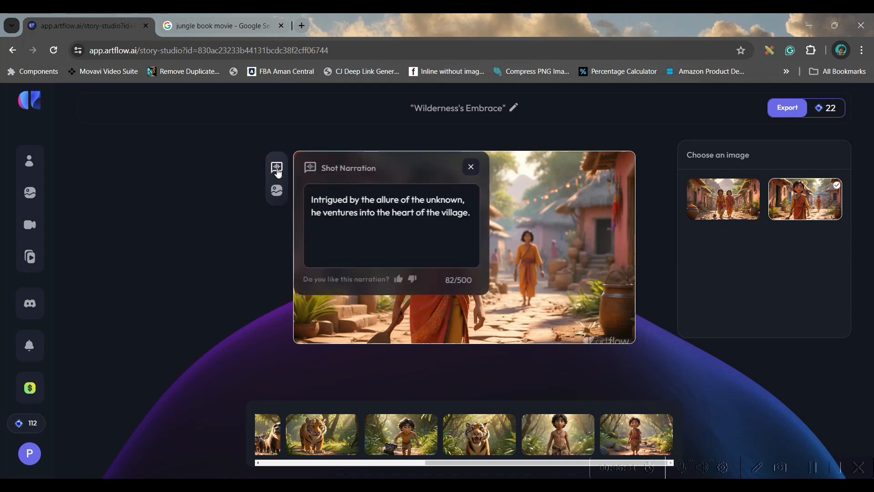
left_click(312, 223)
left_click(277, 190)
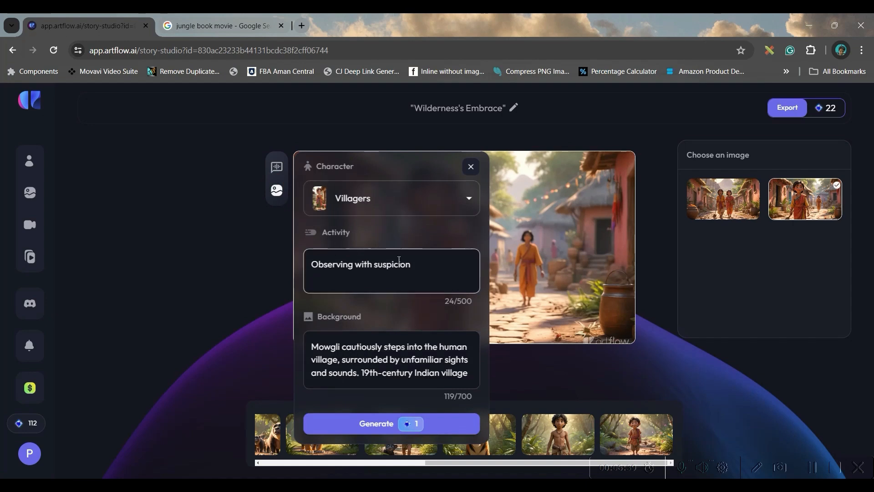
scroll(346, 346, "down", 1)
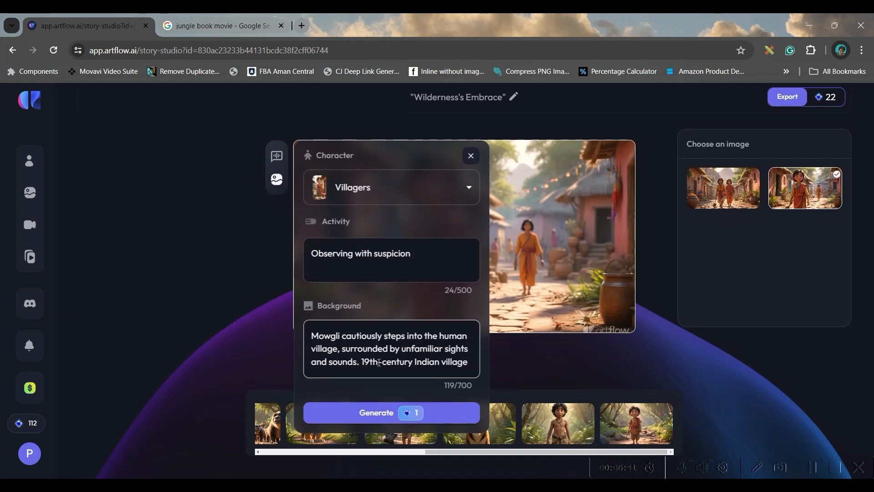
mouse_move(380, 413)
mouse_move(411, 416)
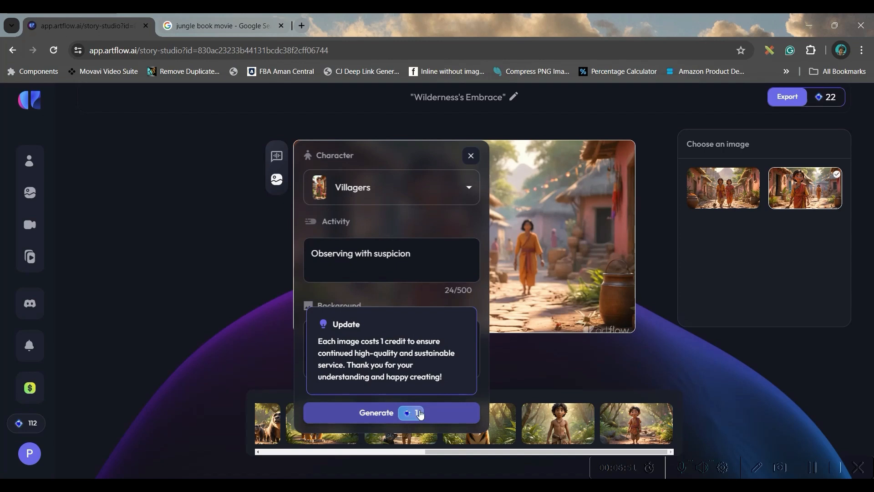
left_click(470, 156)
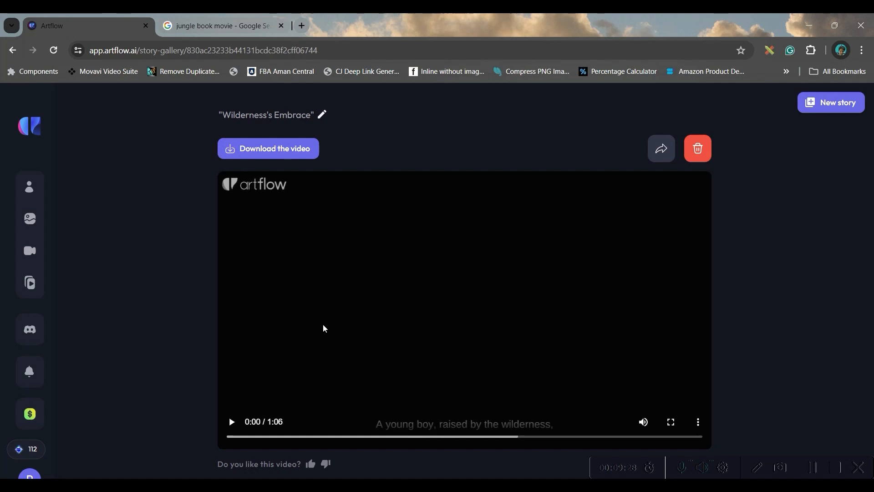
Step: Preview the exported "Wilderness's Embrace" video and download it without closed captions
left_click(231, 422)
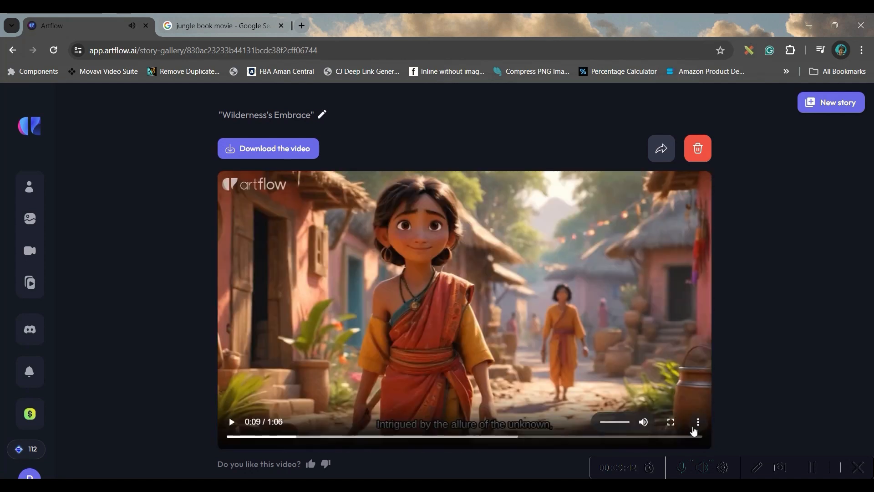
left_click(698, 424)
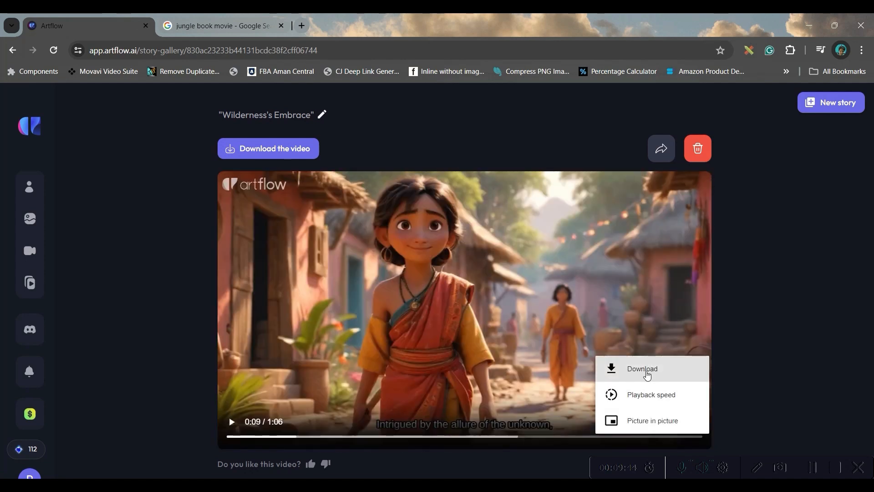
left_click(272, 150)
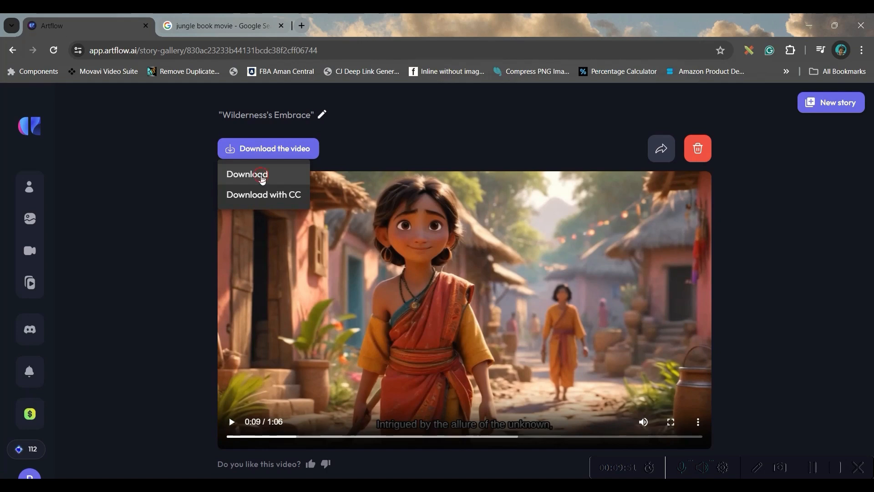
left_click(262, 177)
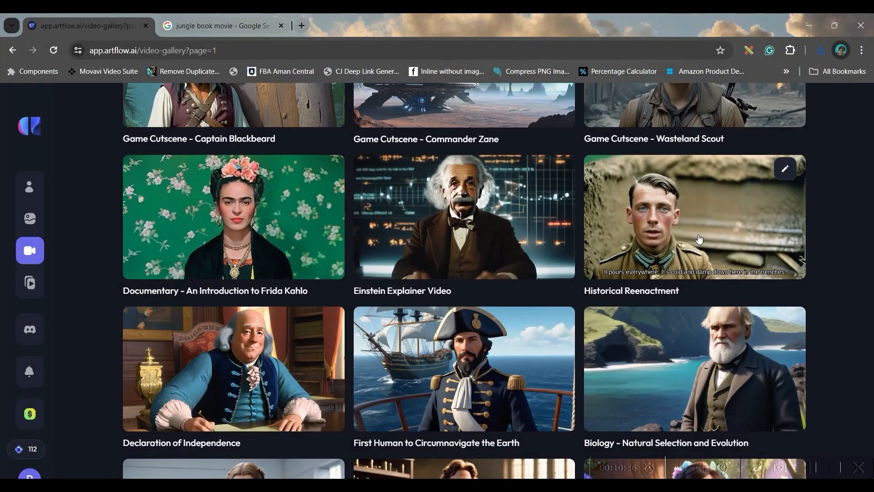
Step: Browse the showcase and template videos in the video gallery
scroll(660, 245, "up", 10)
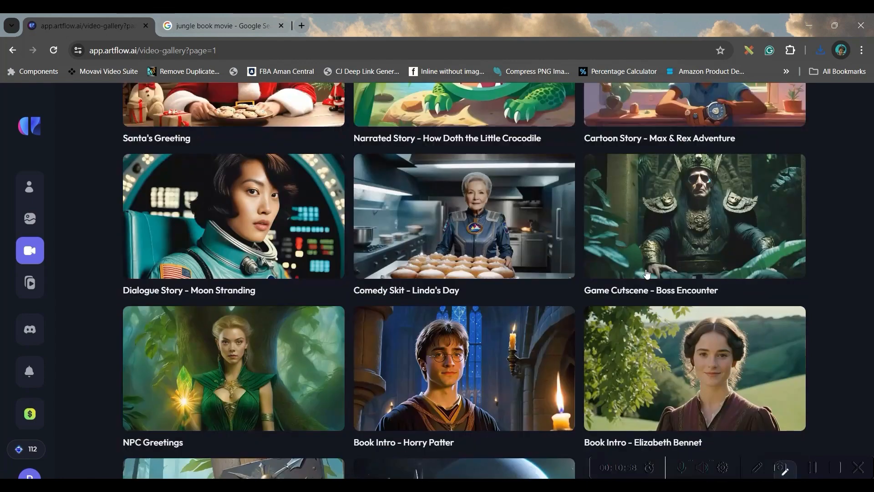
scroll(643, 273, "up", 6)
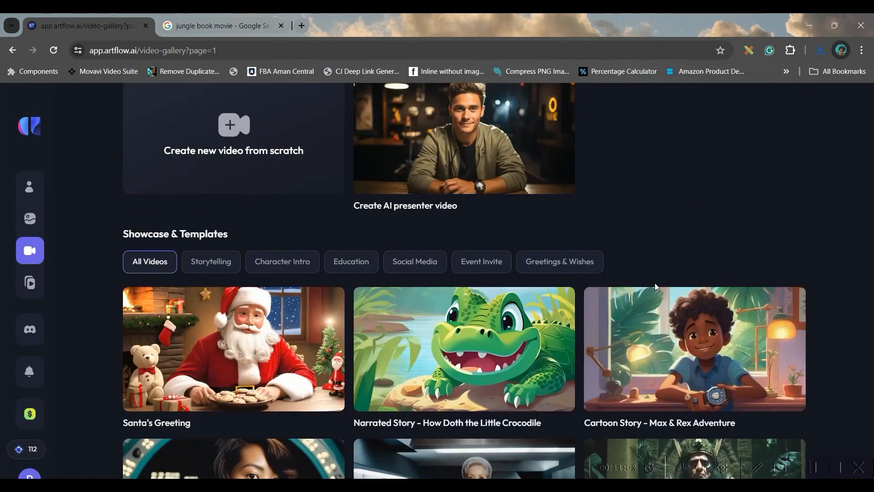
scroll(737, 373, "down", 3)
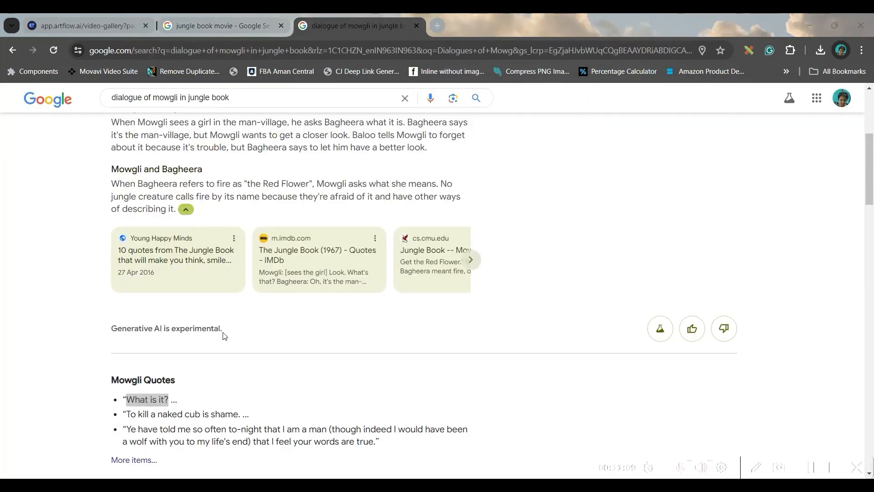
Step: Review the Mowgli quotes in the Google results for his Jungle Book dialogue, focusing on "What is it?"
scroll(224, 336, "down", 3)
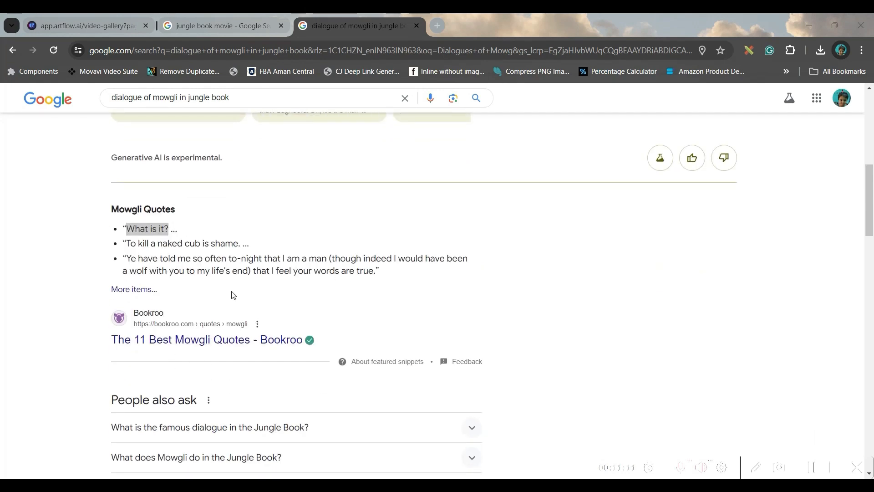
left_click(169, 229)
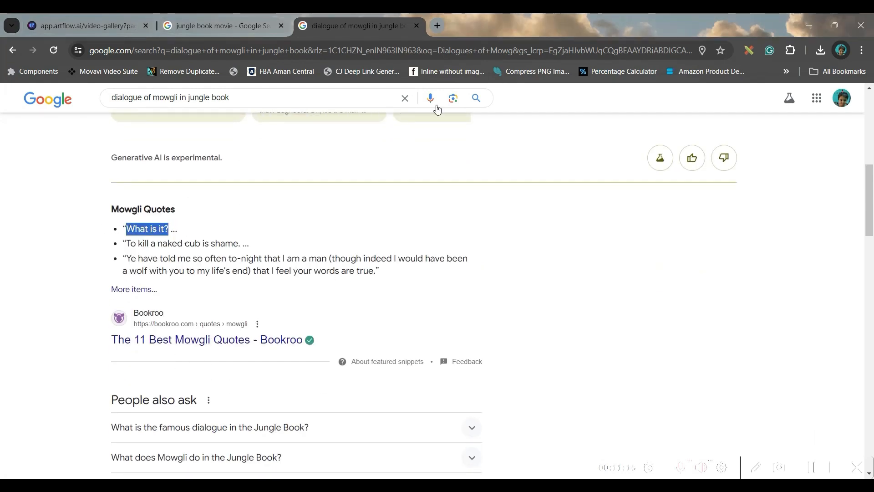
Step: Switch back to Artflow and create a new video from scratch
left_click(94, 26)
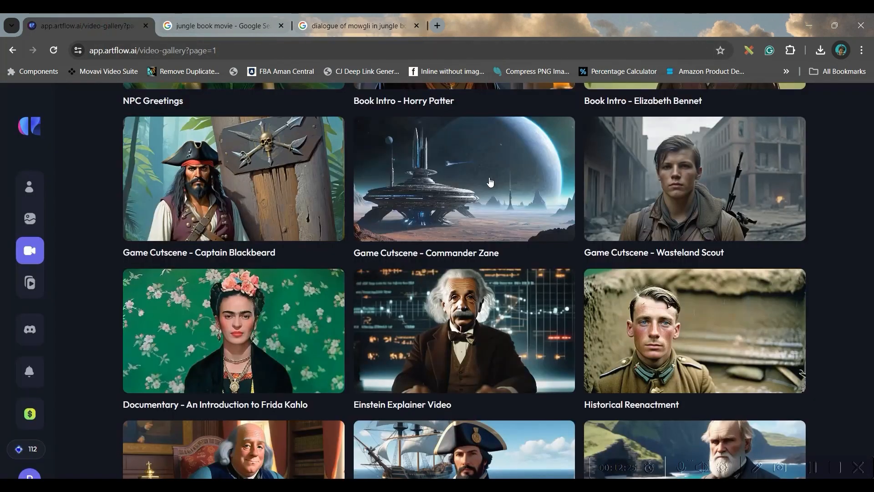
scroll(411, 165, "up", 15)
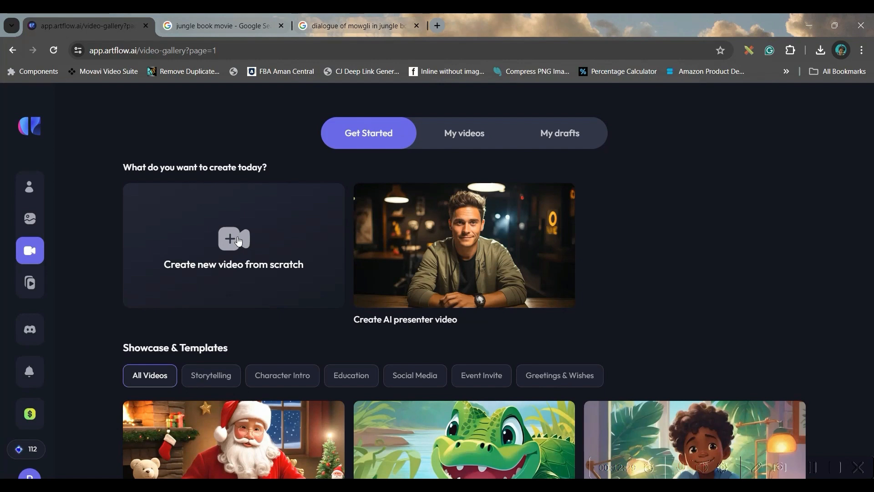
left_click(237, 241)
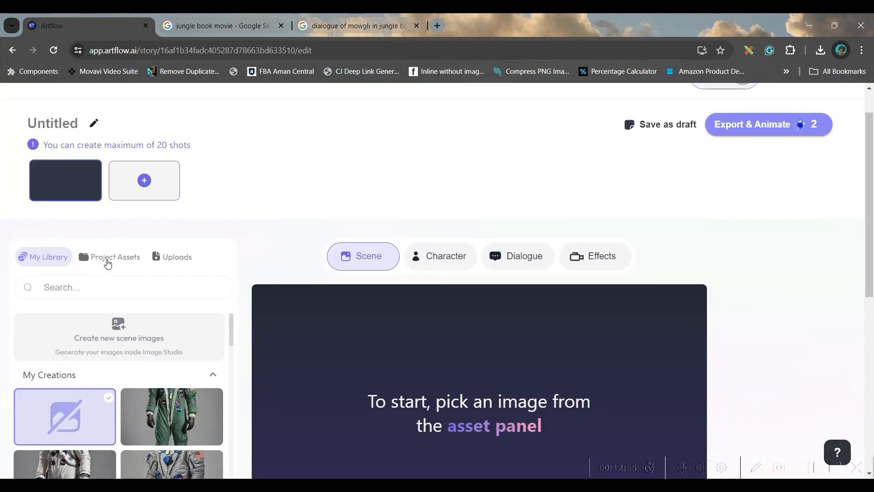
Step: Upload Snapshot_3.PNG from the E: drive and use it as the scene image of the first shot
left_click(189, 262)
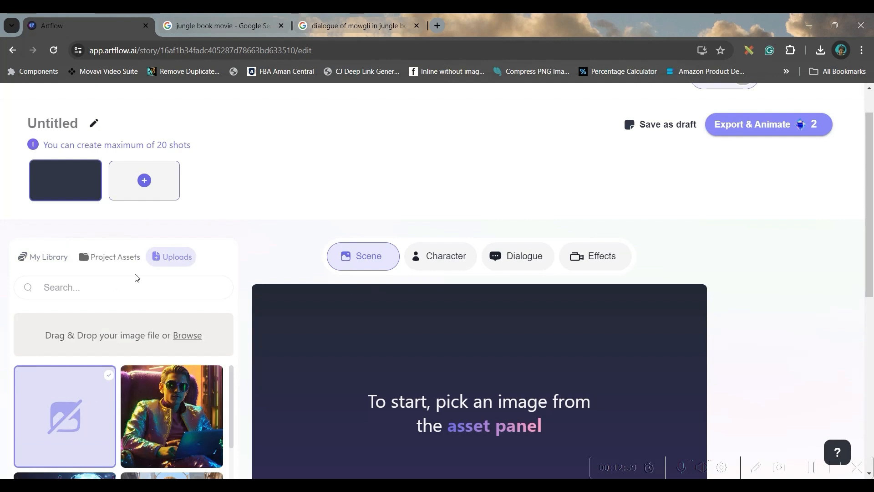
left_click(193, 335)
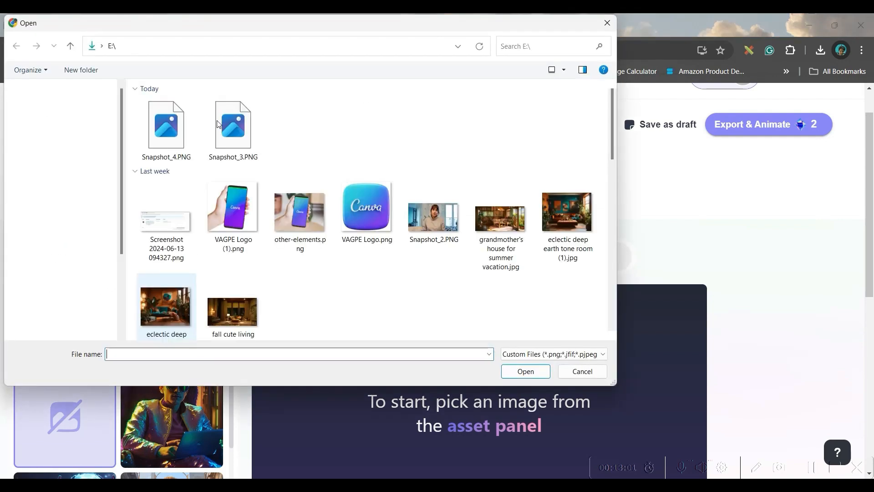
left_click(238, 137)
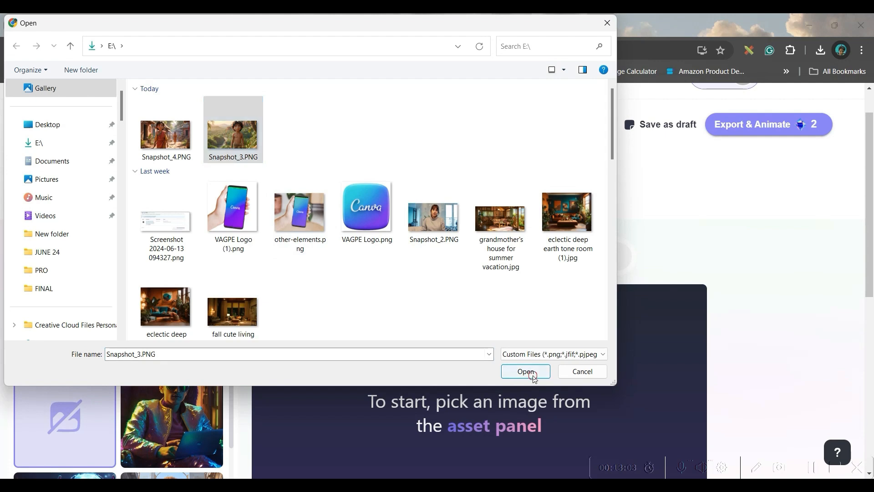
left_click(534, 376)
scroll(412, 366, "down", 3)
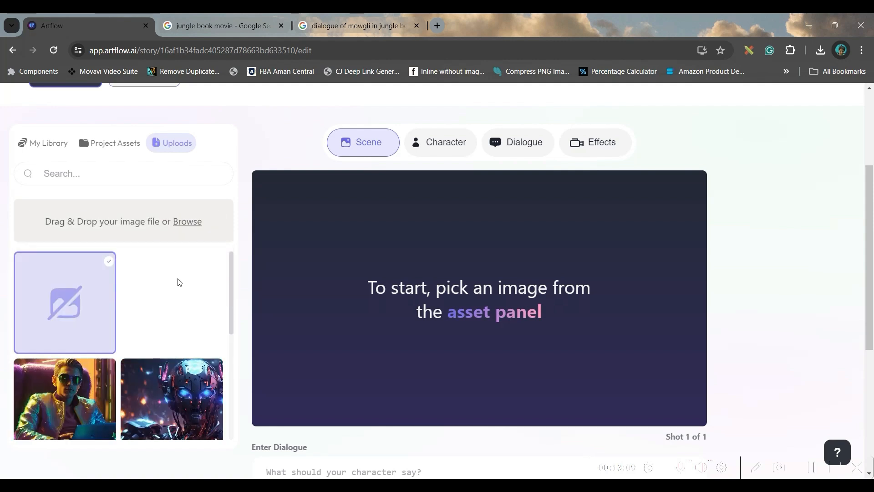
left_click(191, 296)
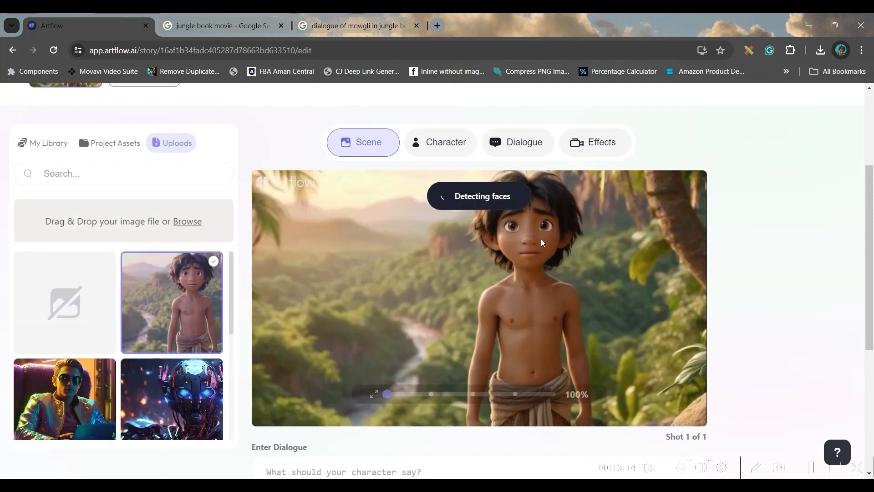
Step: Open the shot's dialogue settings, list all voices, and enter "What is it? ..." as the character's dialogue
left_click(509, 142)
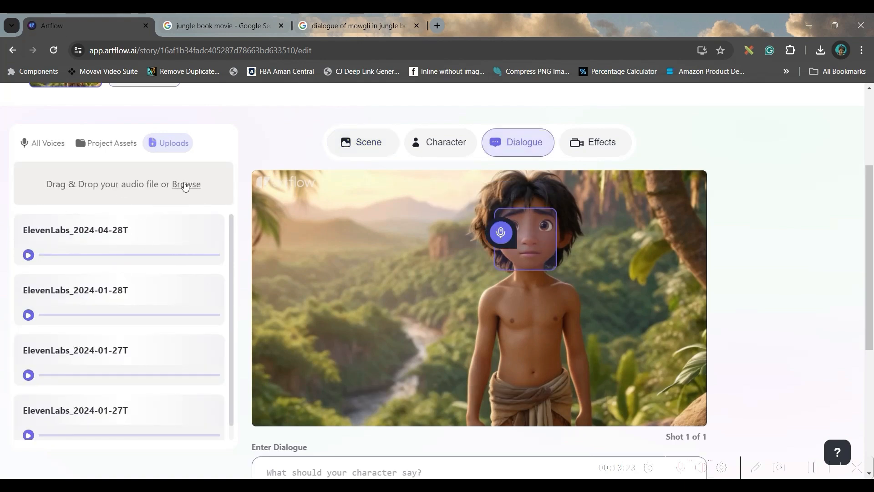
left_click(111, 144)
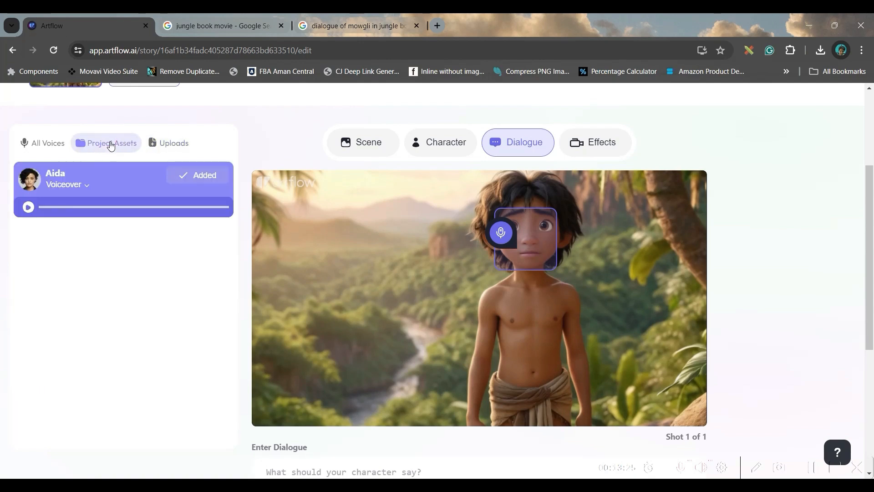
left_click(46, 144)
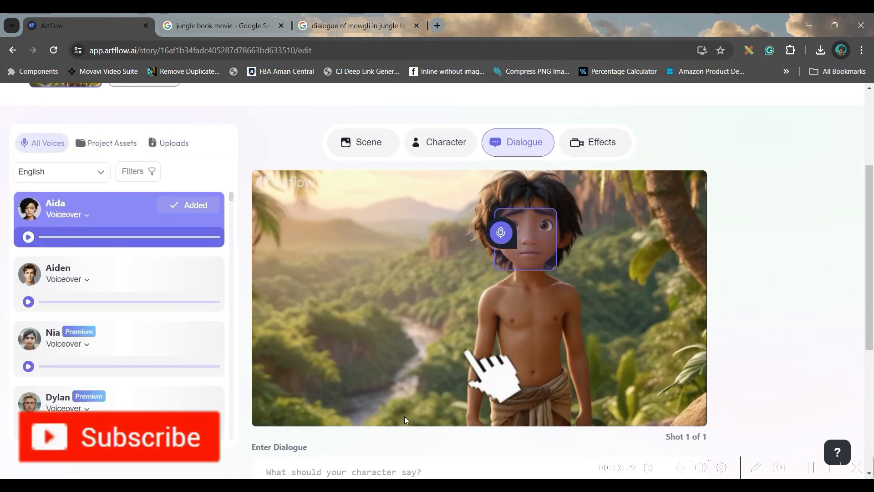
scroll(342, 384, "down", 5)
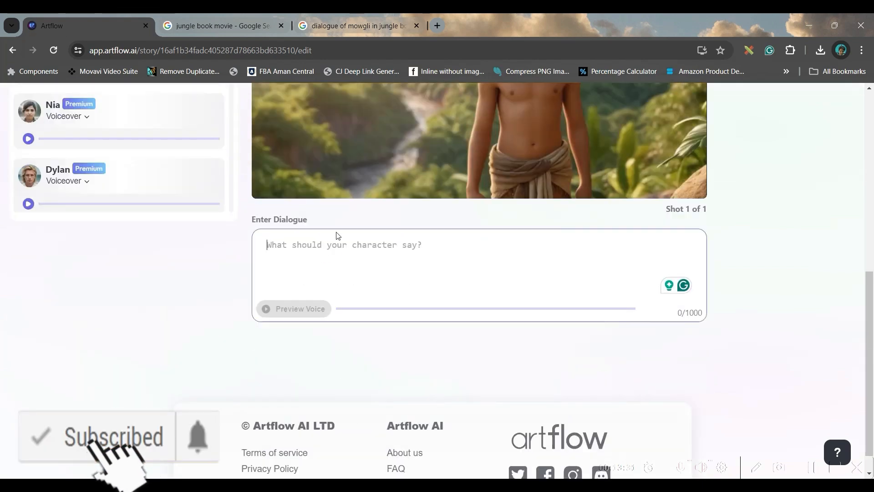
left_click_drag(339, 26, 209, 30)
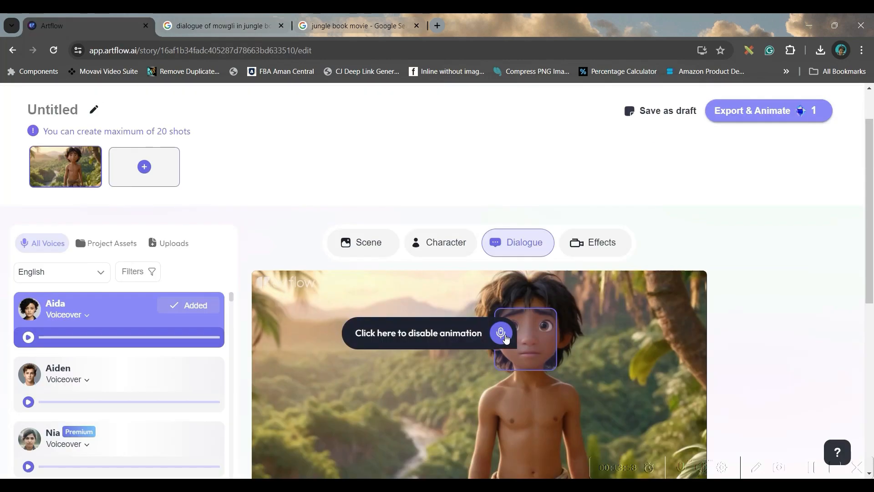
scroll(501, 334, "down", 5)
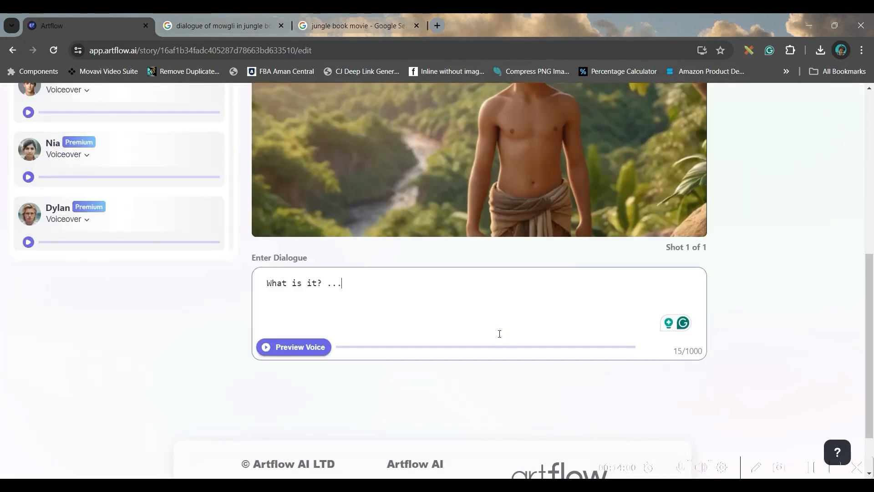
Step: Toggle the speaking animation on Mowgli's detected face off and back on
scroll(496, 332, "up", 5)
left_click(502, 332)
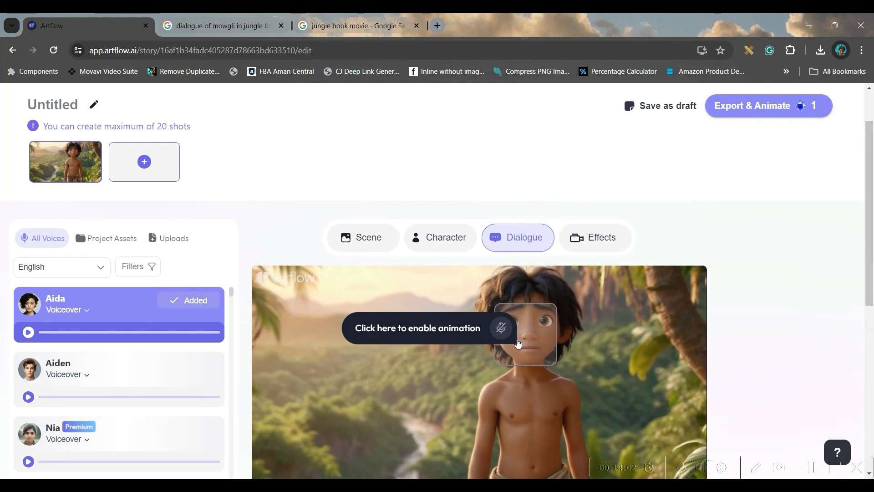
scroll(520, 334, "down", 5)
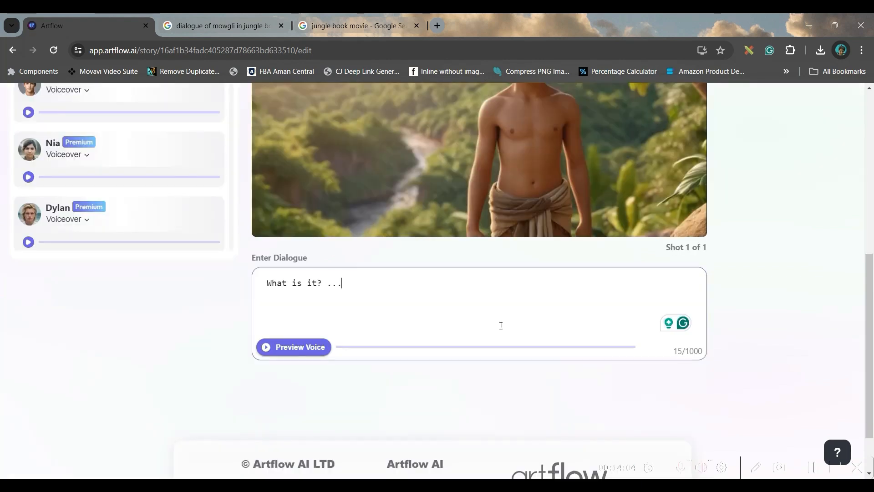
Step: Preview the English voices, including Aiden, and assign the Elliot voice to the dialogue
scroll(512, 342, "up", 5)
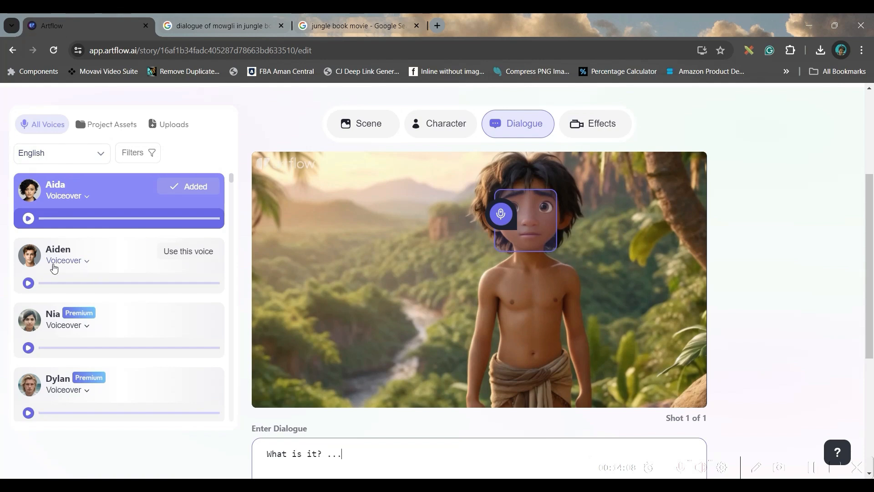
left_click(29, 283)
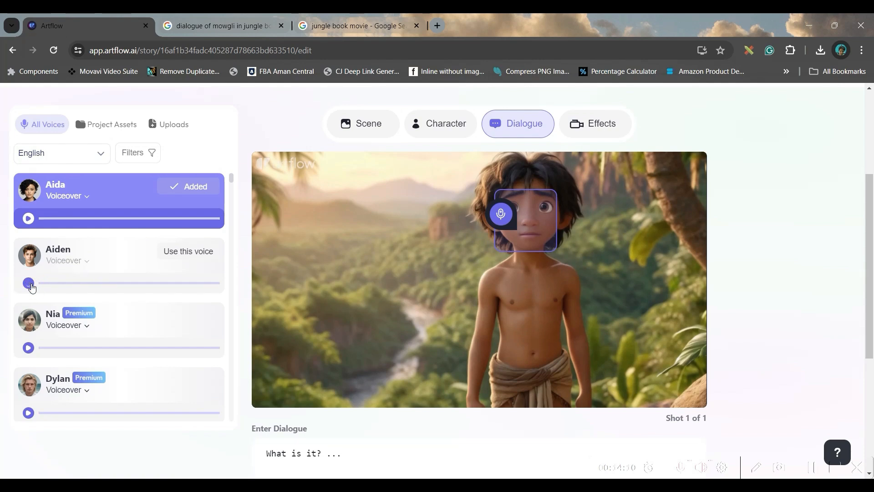
scroll(55, 390, "down", 10)
scroll(90, 303, "up", 9)
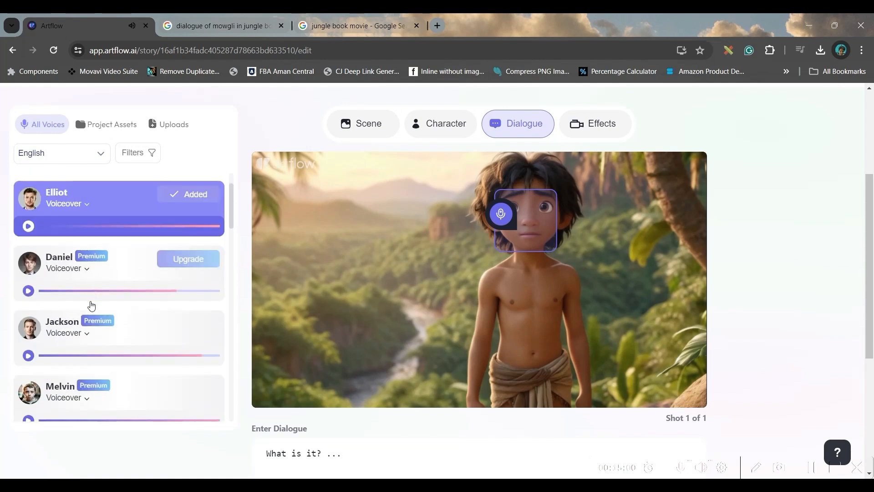
mouse_move(69, 324)
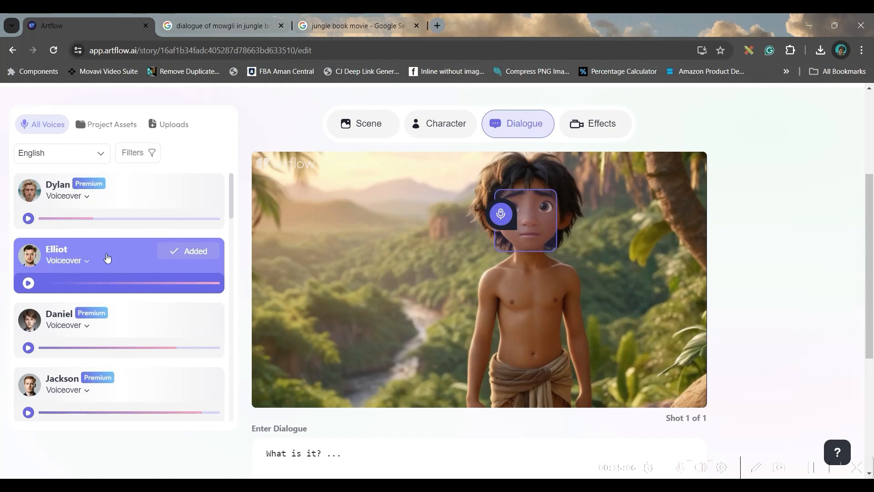
Step: Complete the dialogue as "What is it? It seems to be a wonderland!" and export the animated video as "Mowgli 1st DL"
scroll(579, 301, "down", 5)
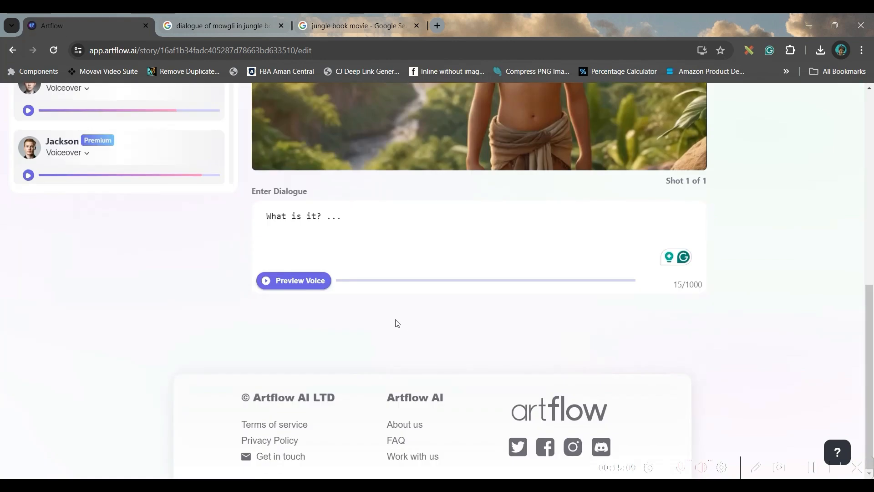
left_click(314, 282)
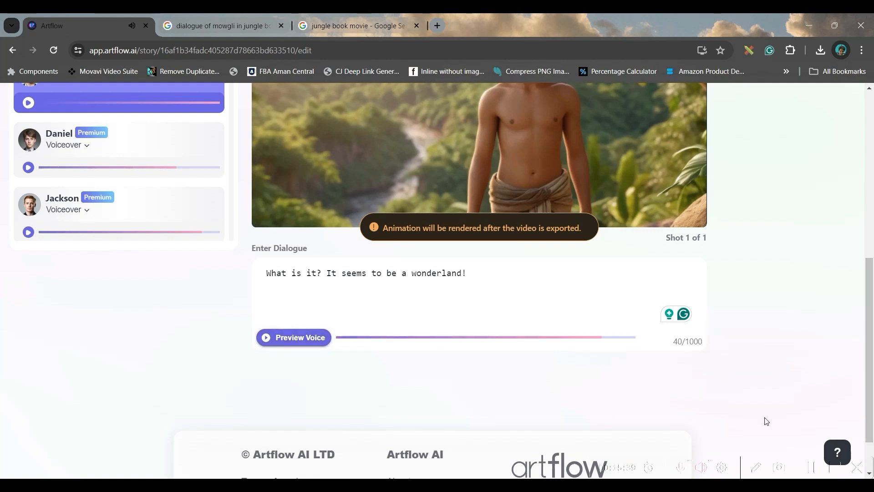
scroll(765, 409, "up", 10)
mouse_move(761, 99)
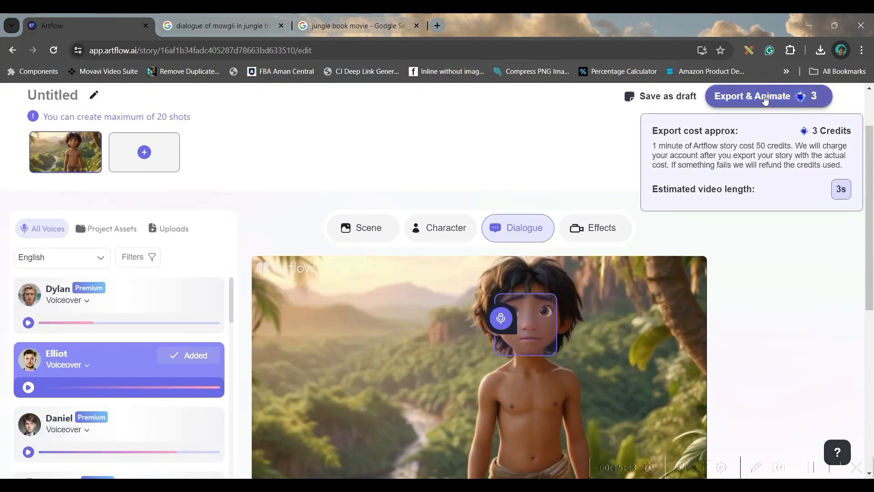
left_click(765, 98)
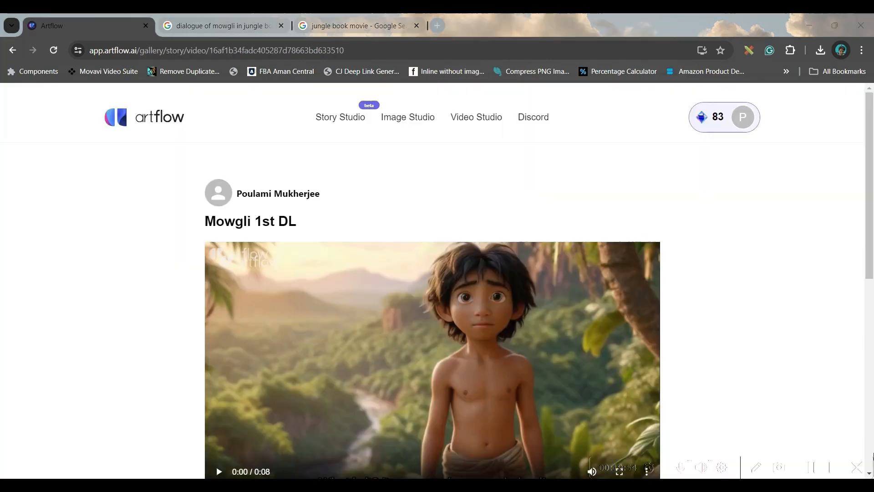
Step: Download the exported Mowgli video without closed captions
scroll(445, 287, "down", 5)
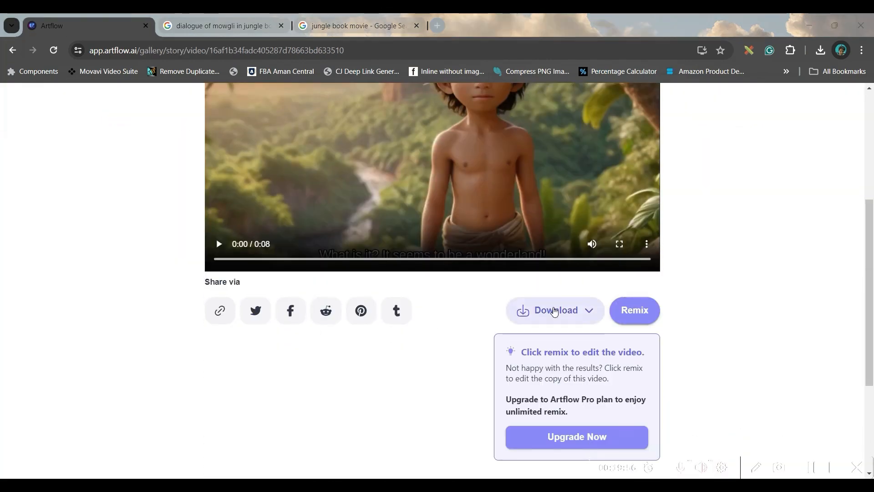
left_click(560, 310)
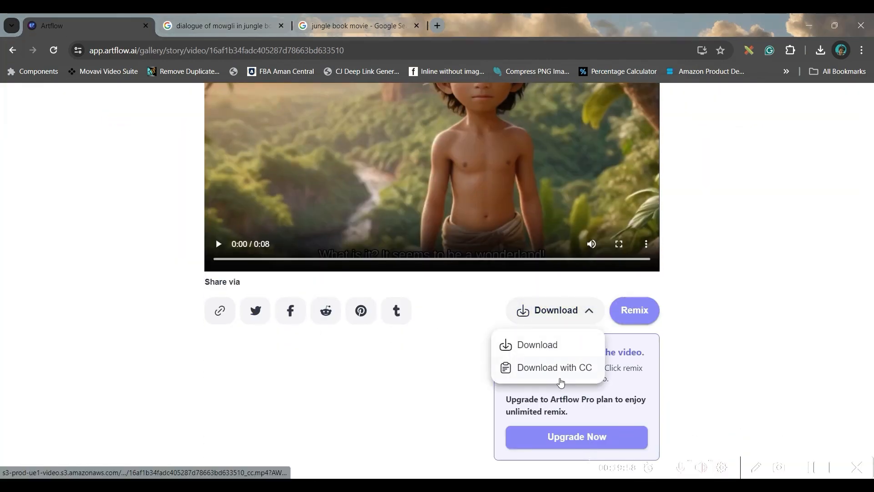
left_click(537, 353)
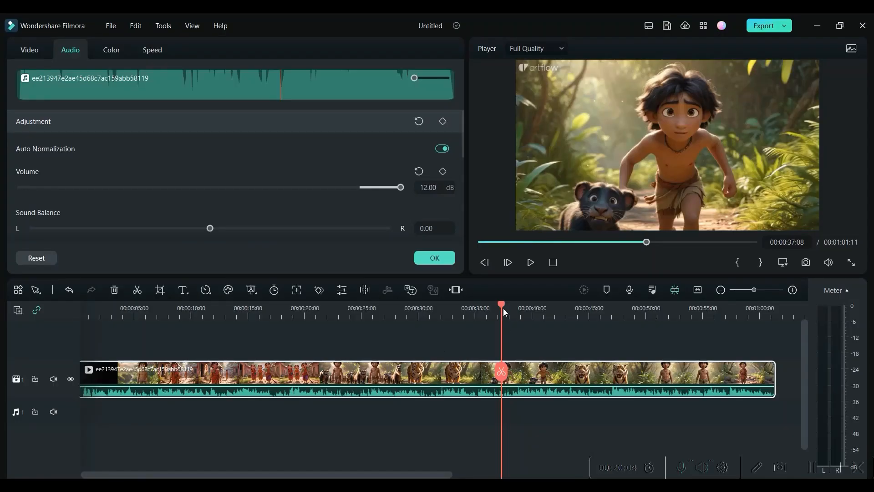
Step: Switch to Wondershare Filmora and split the story clip at 00:00:05:08
left_click_drag(504, 311, 3, 311)
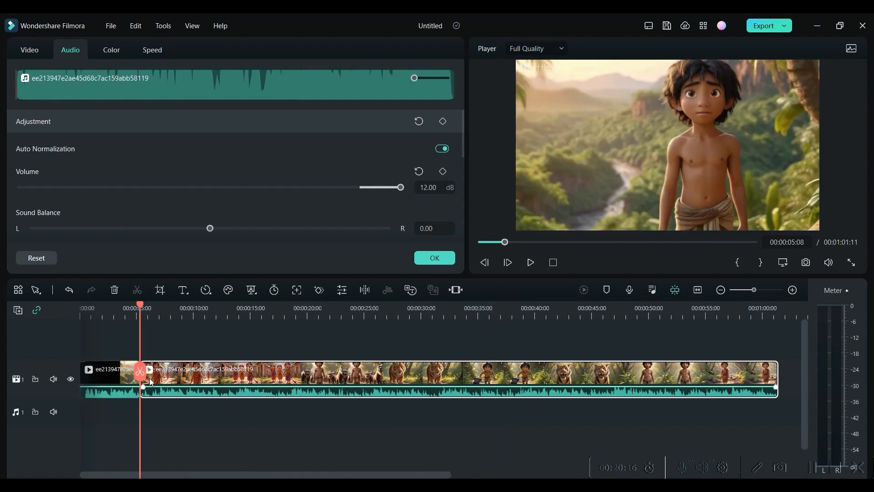
left_click(194, 347)
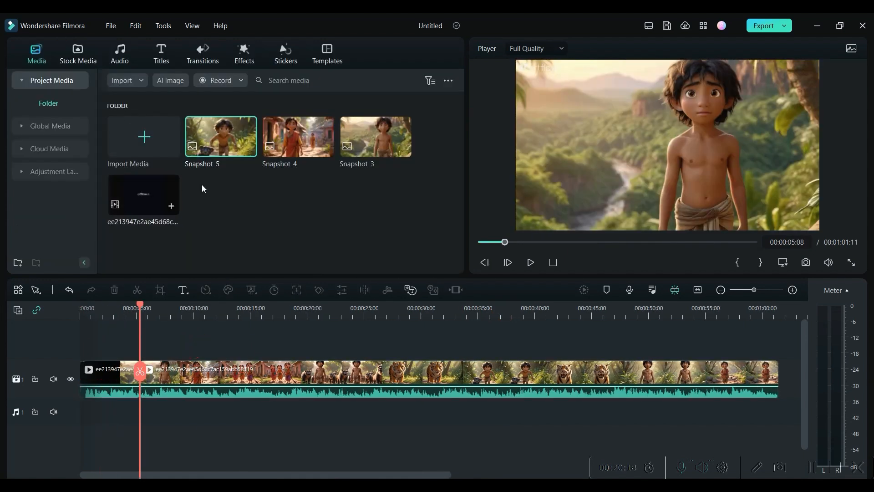
Step: Import 16af1b34fadc405287d78663bd633510.mp4 from the E: drive and insert it into the timeline at the first split
left_click(148, 137)
left_click(151, 145)
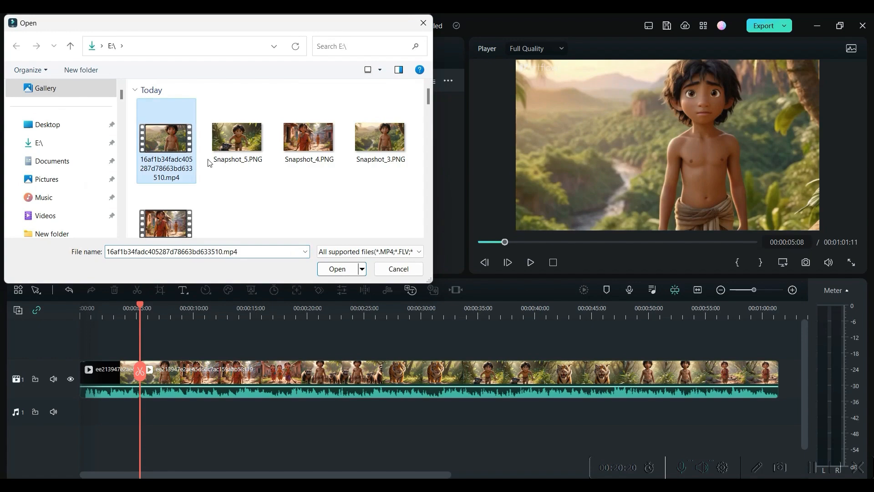
left_click(337, 269)
left_click(248, 148)
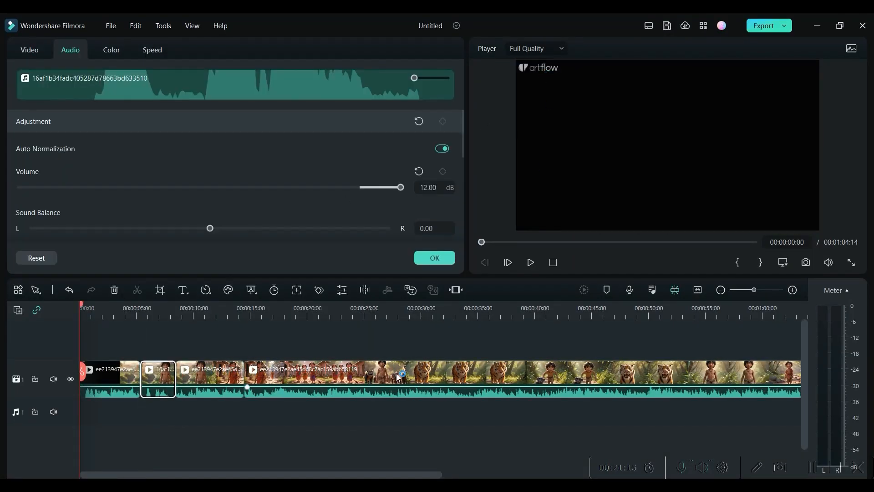
Step: Add the basic Mosaic video effect above the story clips, extend it along the timeline, and place its area over the Artflow watermark
left_click(385, 342)
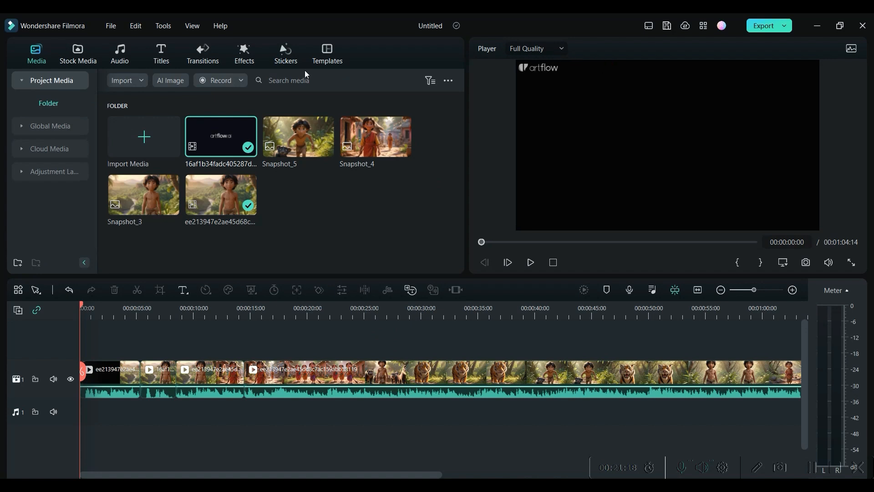
left_click(246, 52)
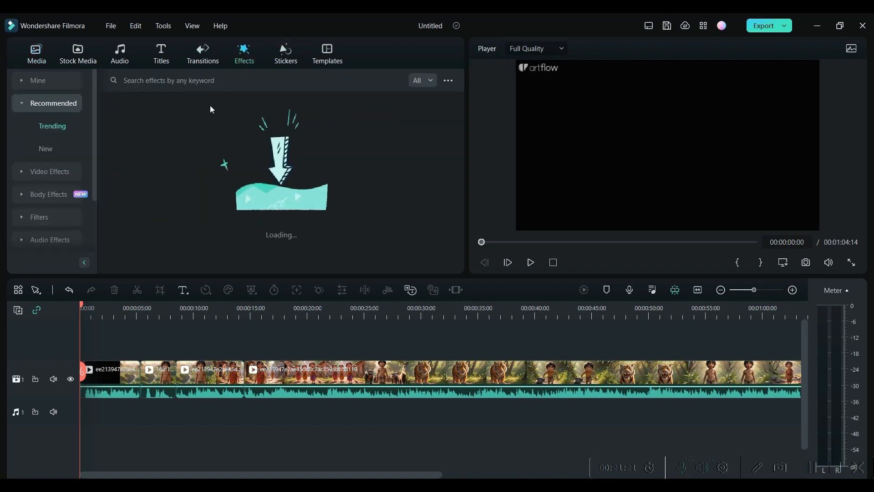
left_click(63, 174)
left_click(140, 82)
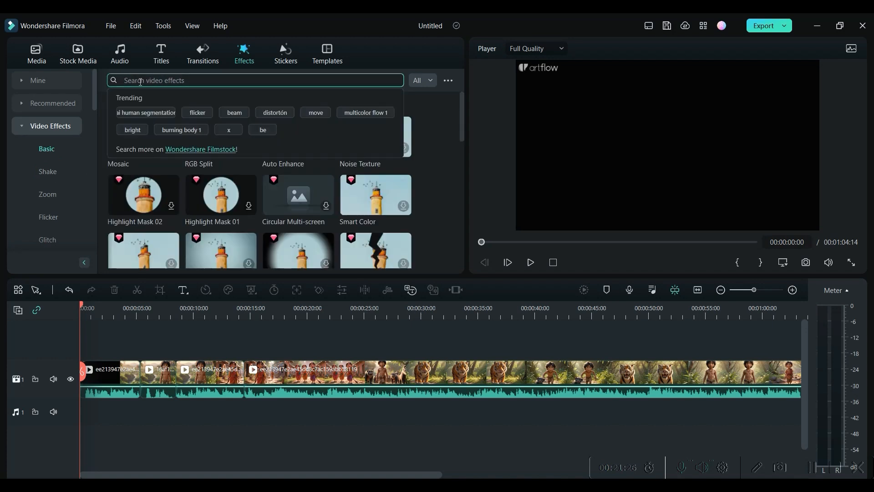
left_click_drag(144, 136, 77, 346)
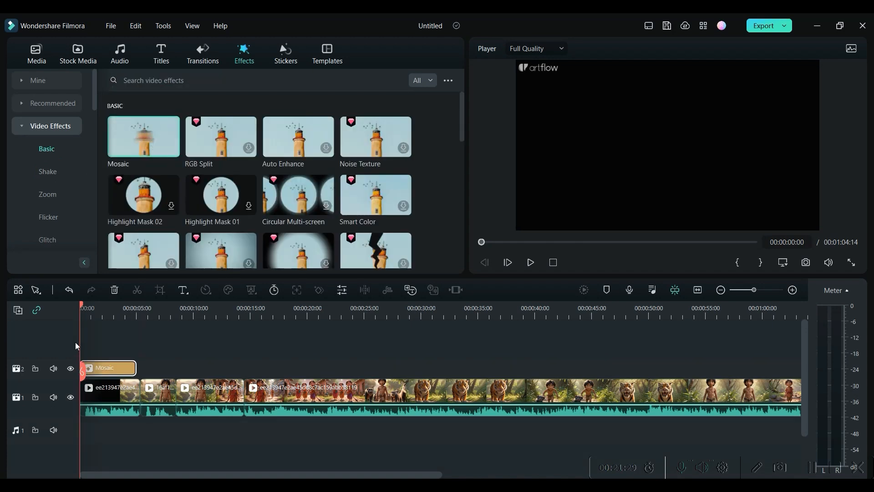
left_click_drag(135, 366, 799, 366)
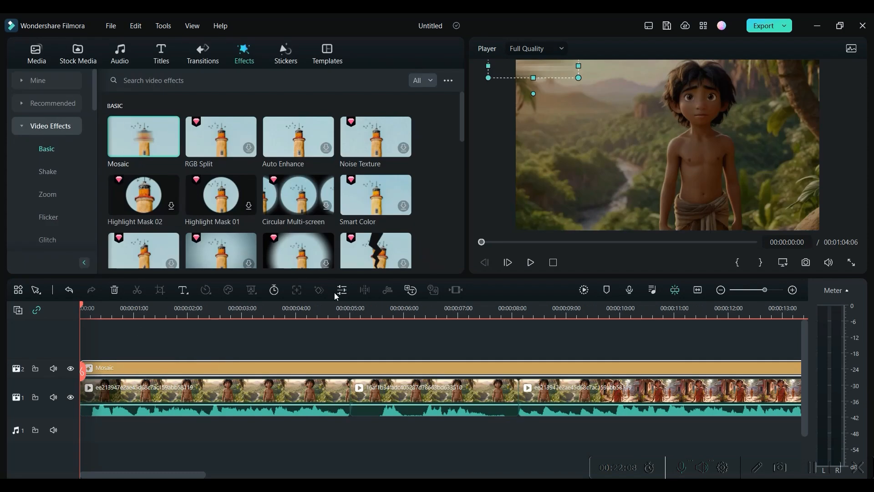
Step: Change the Mosaic effect's pattern and increase its blur amount
left_click(337, 293)
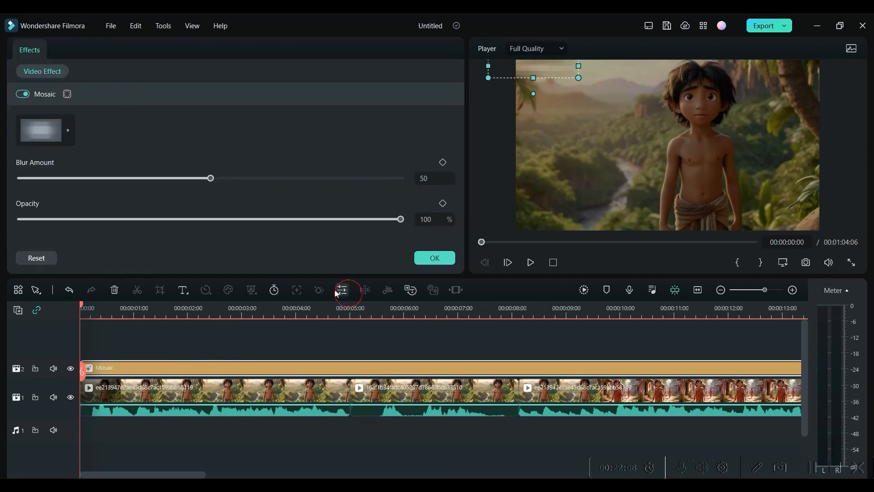
left_click(66, 135)
left_click(49, 230)
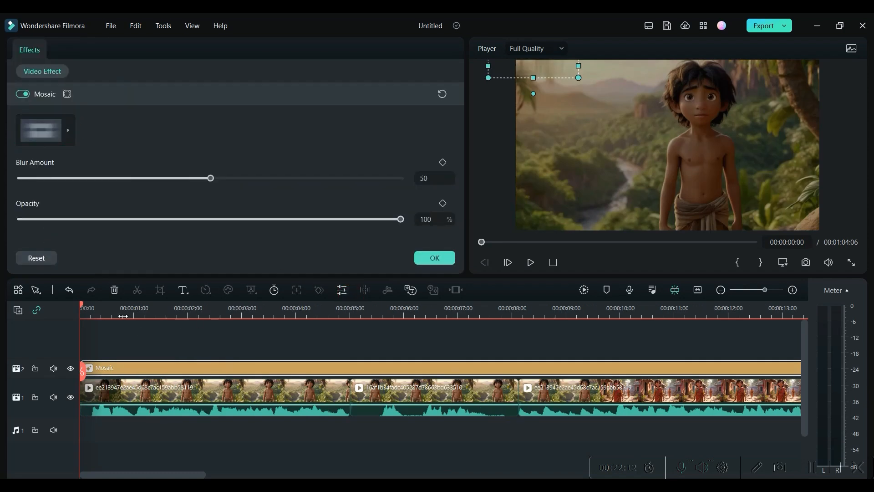
left_click_drag(210, 178, 416, 183)
Step: Generate SRT subtitles with Speech-to-Text in English (US) for the entire timeline sequence, matched automatically to the timeline
left_click(127, 390)
right_click(127, 390)
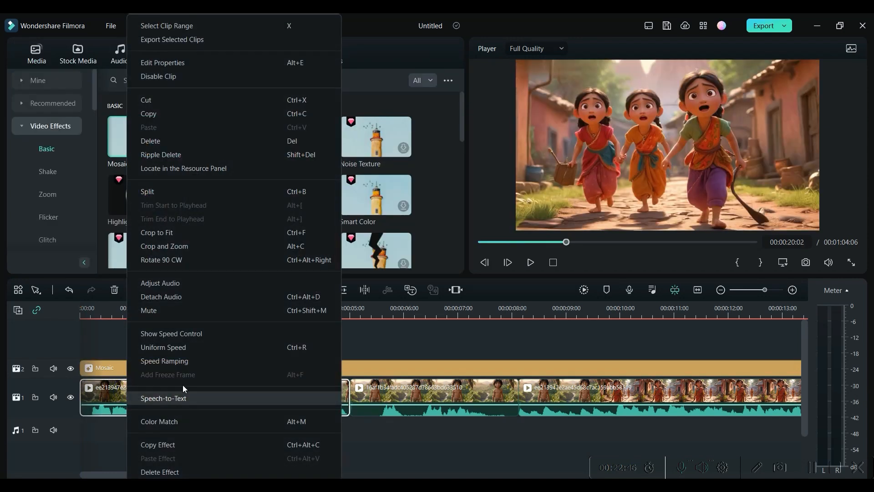
left_click(180, 398)
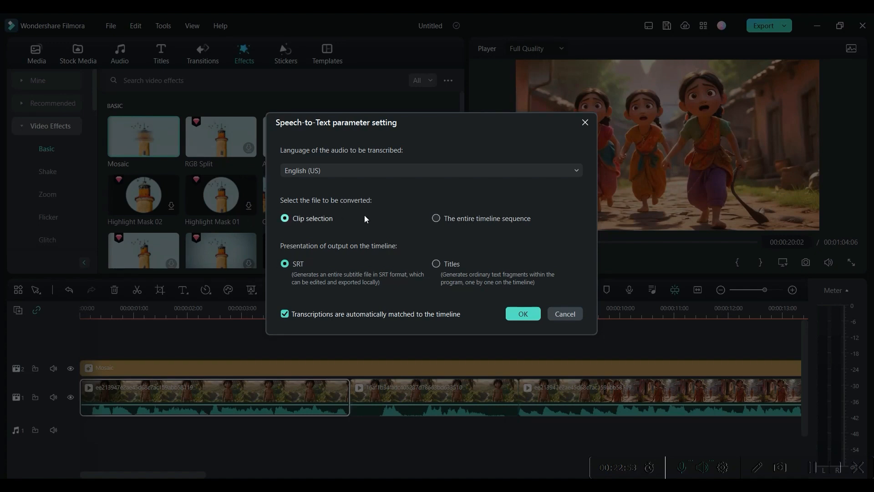
left_click(457, 219)
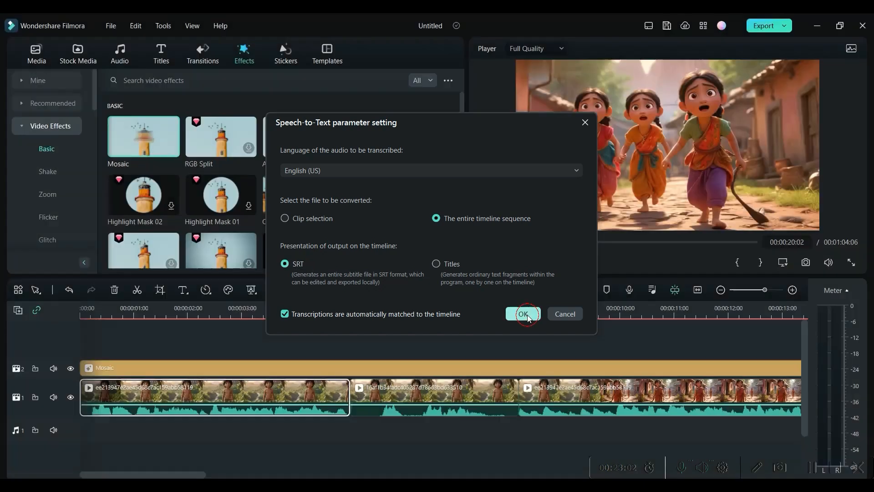
left_click(523, 313)
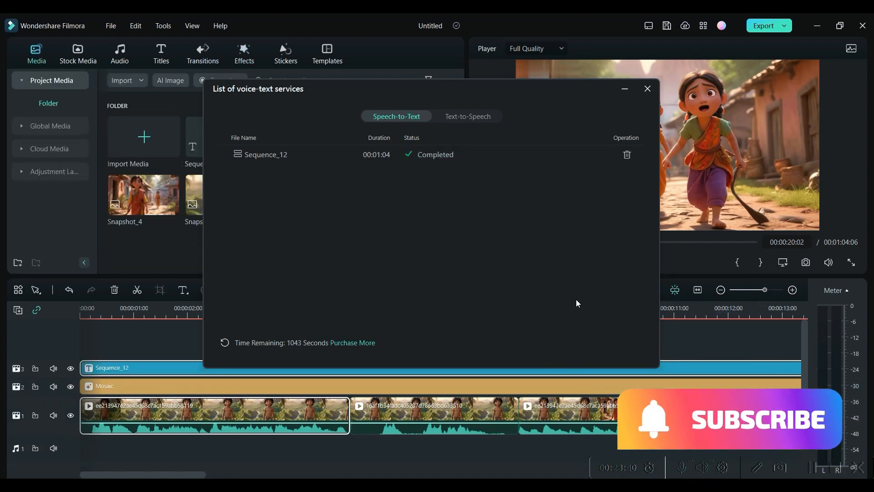
left_click(647, 88)
Step: Open the Sequence_12 subtitles for editing and review the first lines against the preview along with the text customization options
double_click(408, 371)
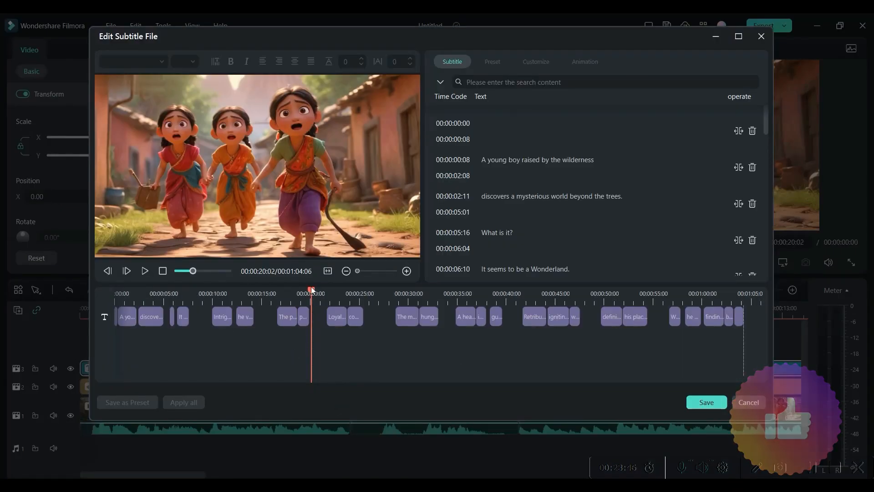
left_click(577, 163)
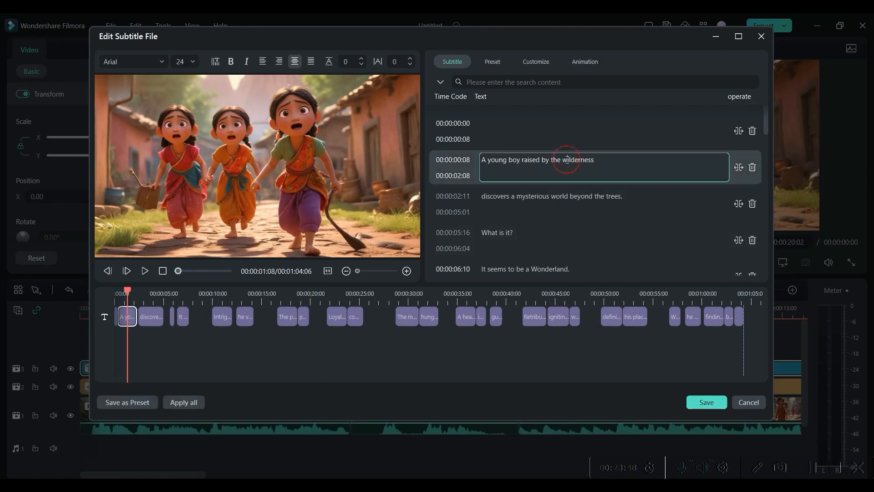
left_click(501, 199)
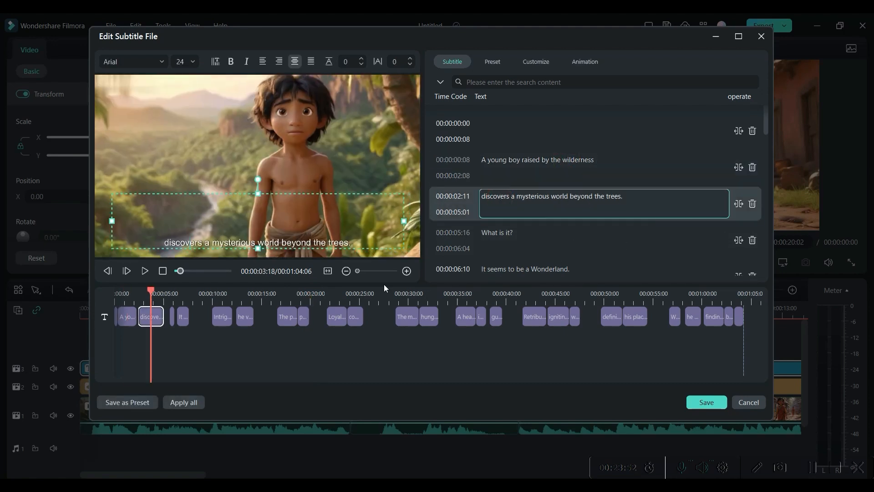
left_click_drag(151, 298, 31, 305)
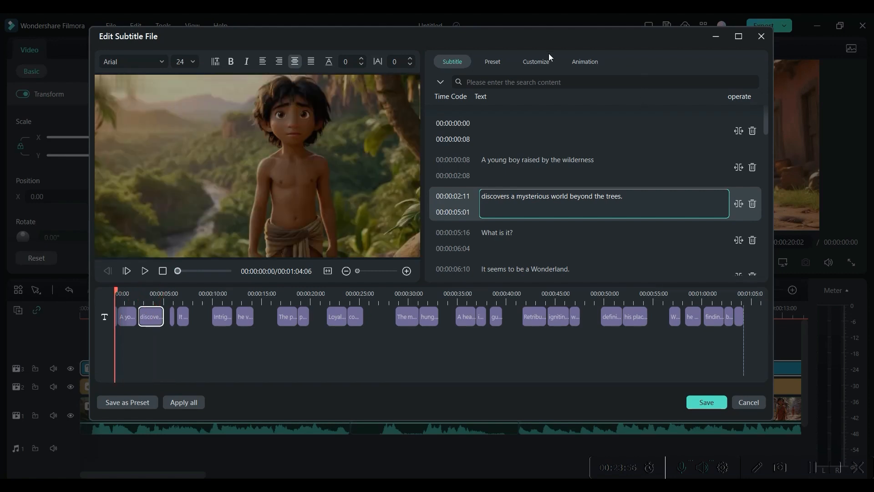
left_click(533, 62)
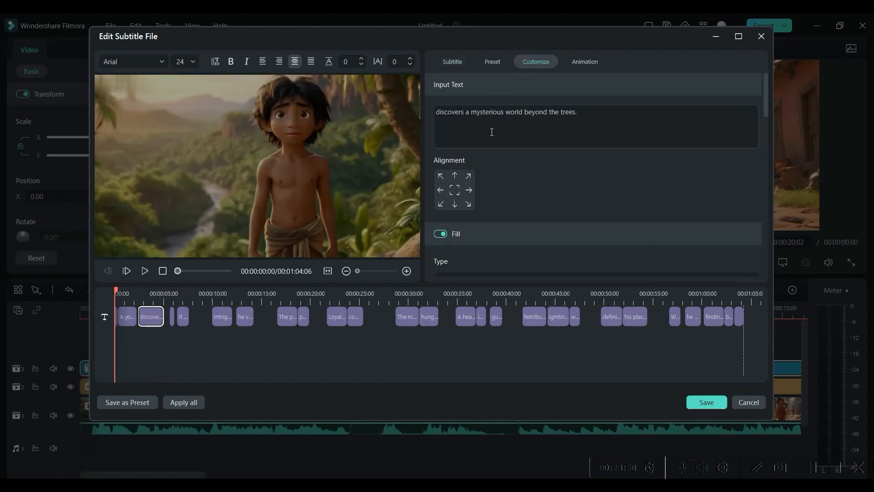
scroll(531, 161, "down", 3)
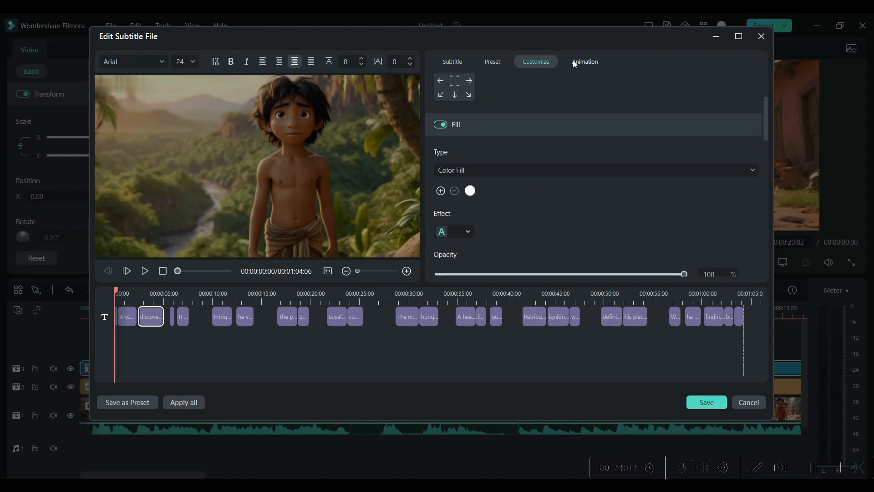
Step: Try several preset text styles on the subtitle "discovers a mysterious world beyond the trees." while previewing it
left_click(491, 64)
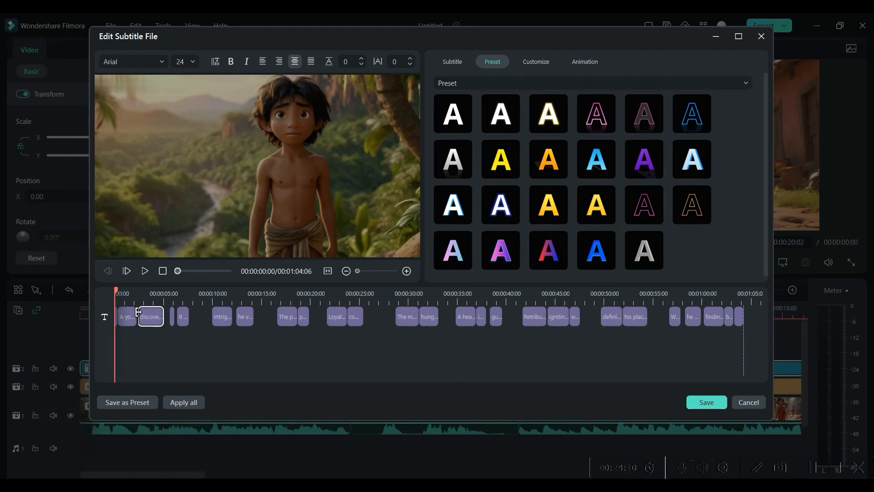
left_click_drag(119, 293, 153, 293)
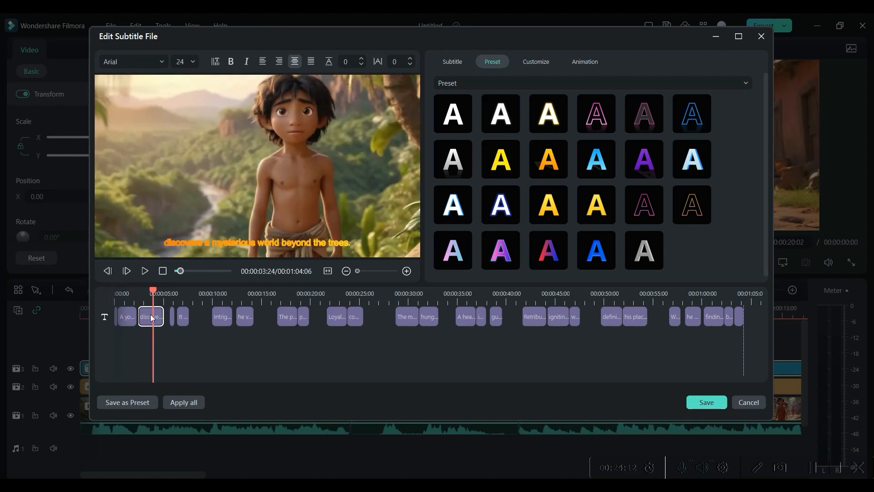
left_click(644, 159)
left_click(691, 122)
left_click(602, 117)
left_click(700, 205)
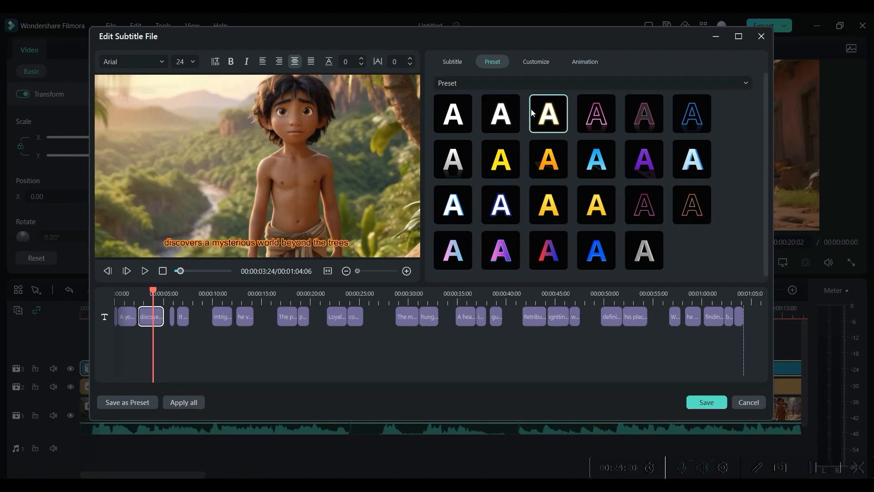
Step: Apply a blue-purple WordArt style to the subtitles and save the subtitle edits
left_click(515, 82)
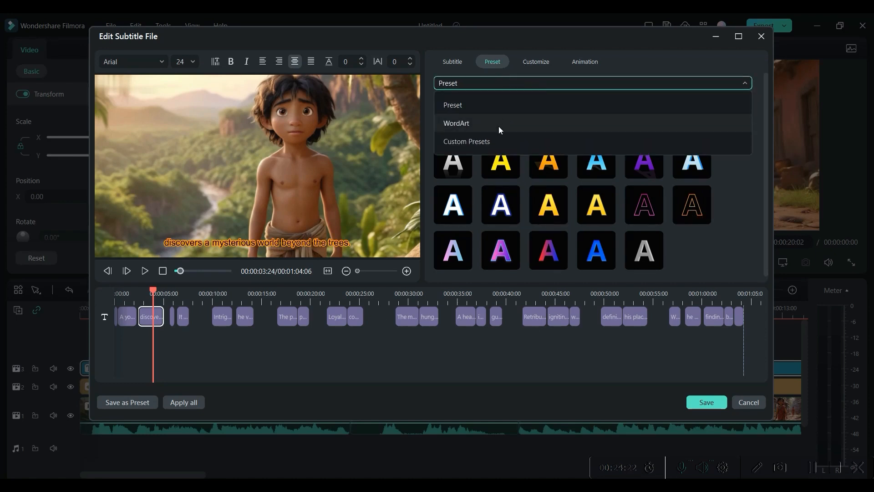
left_click(499, 127)
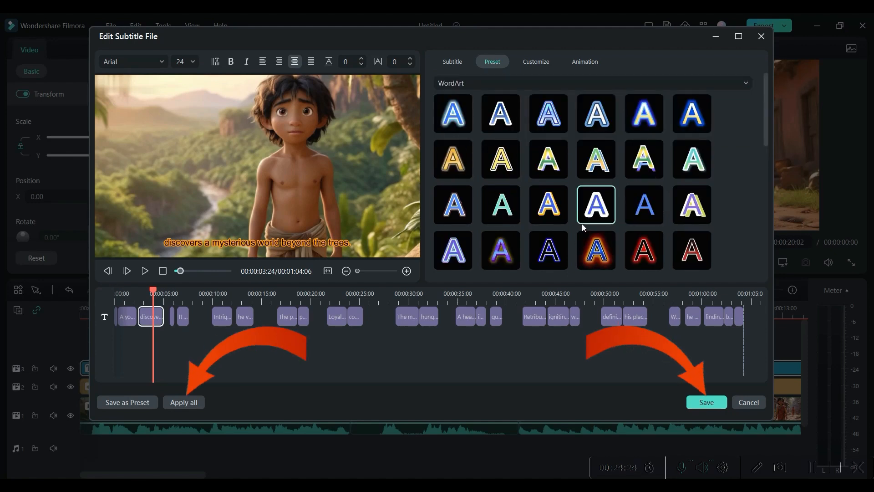
scroll(587, 228, "down", 2)
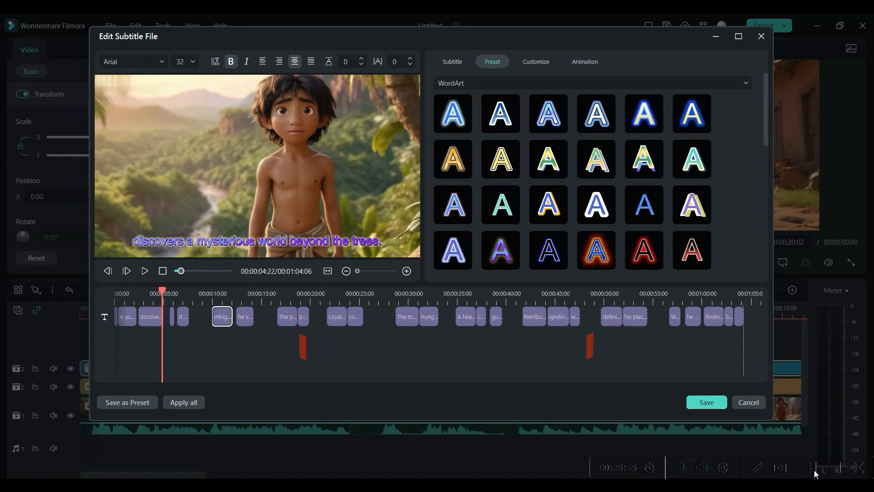
left_click(707, 403)
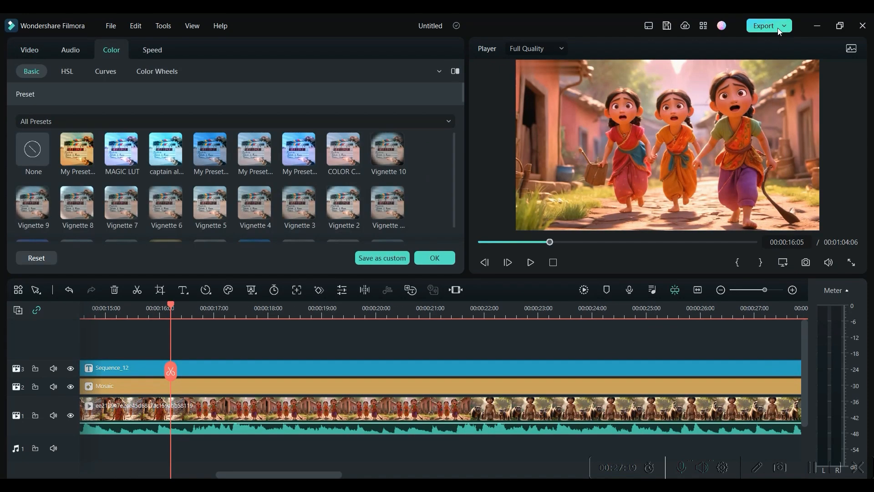
Step: Open the local export settings, check the output name and save folder, and set the quality to Higher
left_click(776, 27)
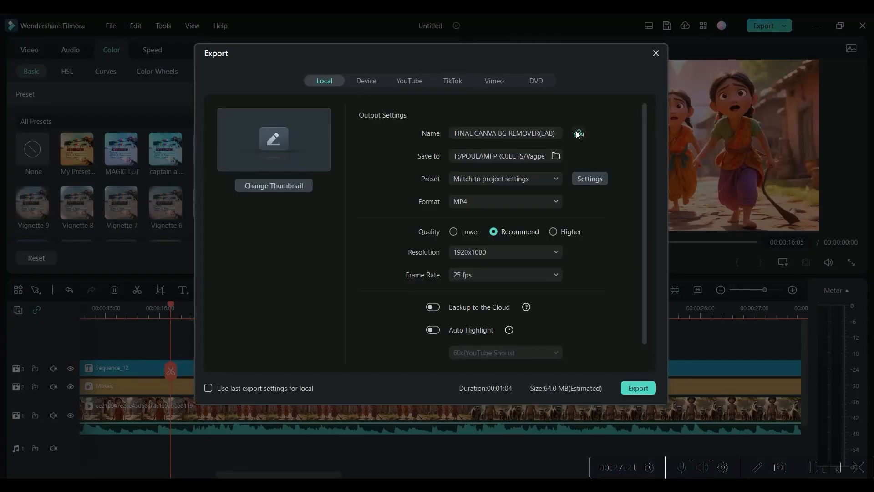
left_click_drag(556, 133, 411, 135)
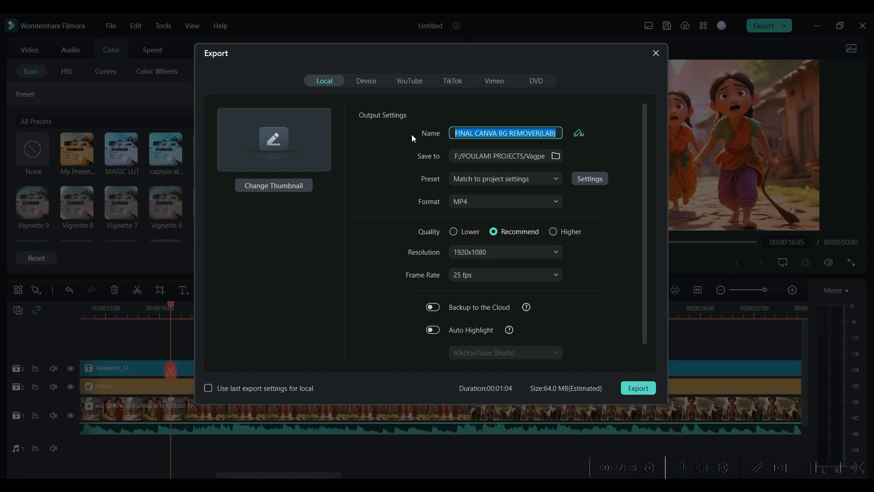
left_click(556, 155)
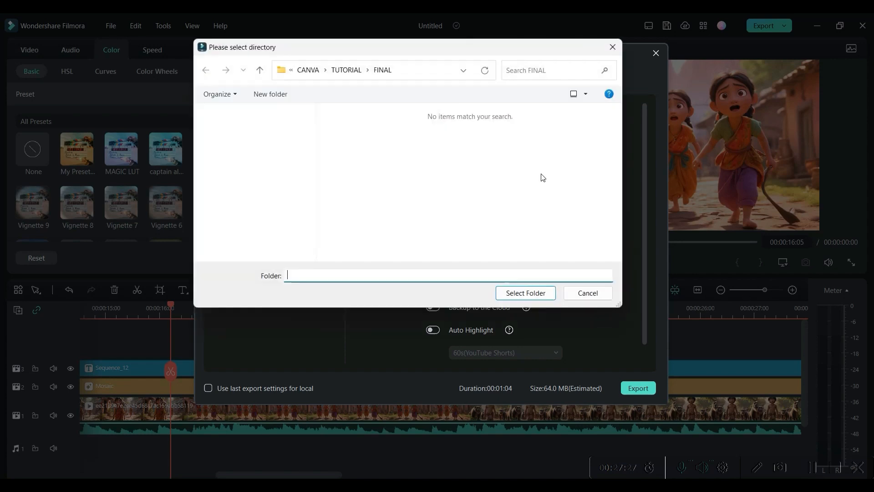
left_click(553, 231)
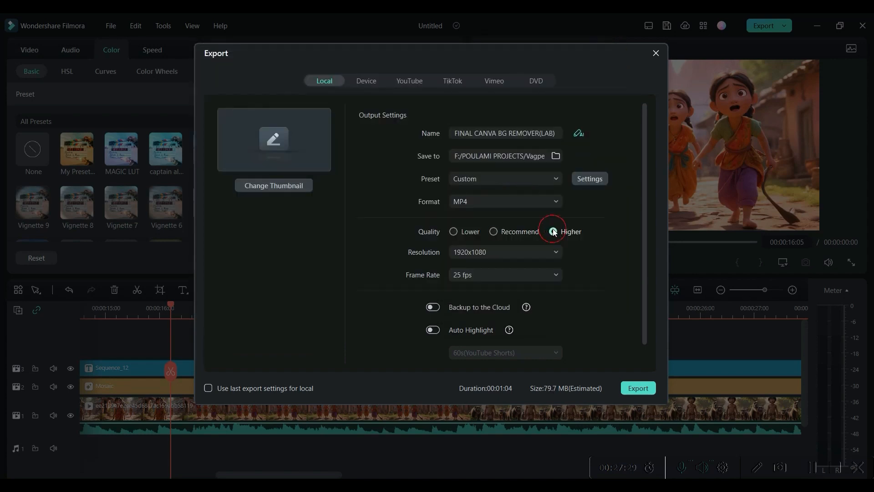